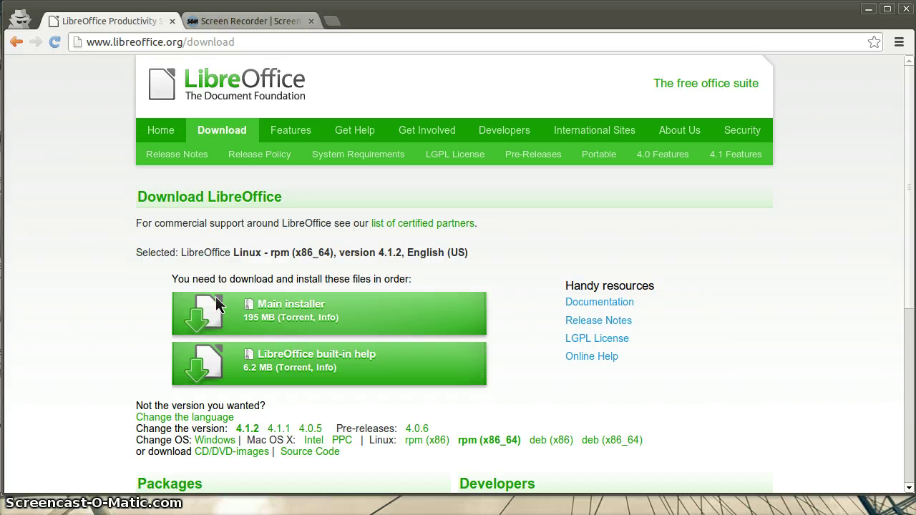
Step: Minimize the browser window showing the LibreOffice download page and switch to a blank LibreOffice Writer document
left_click(150, 287)
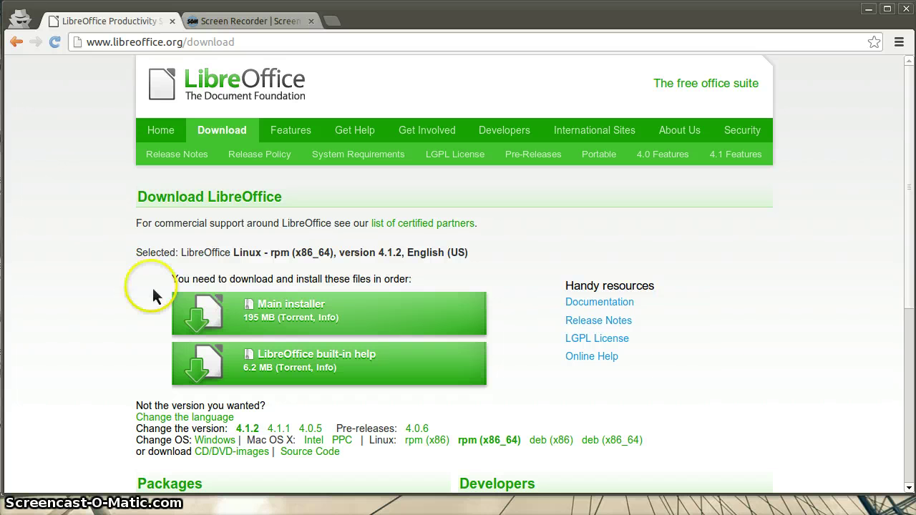
left_click(136, 258)
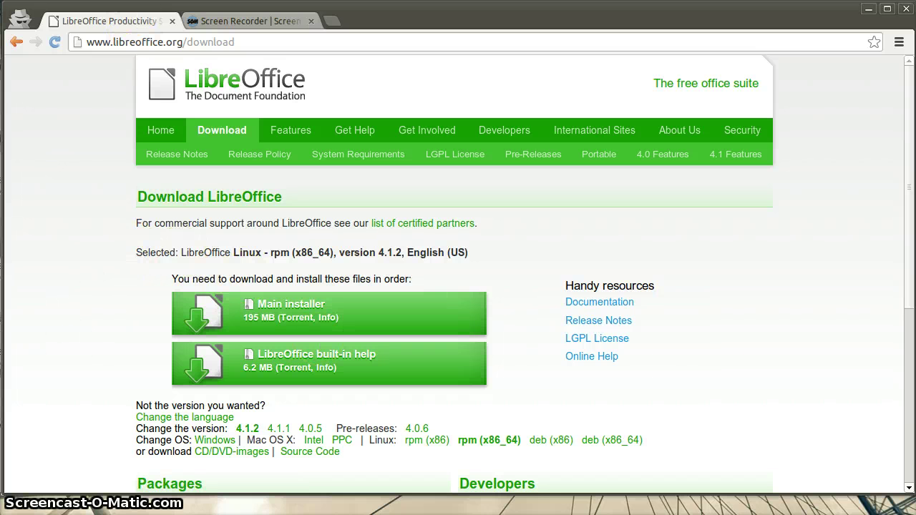
left_click(866, 10)
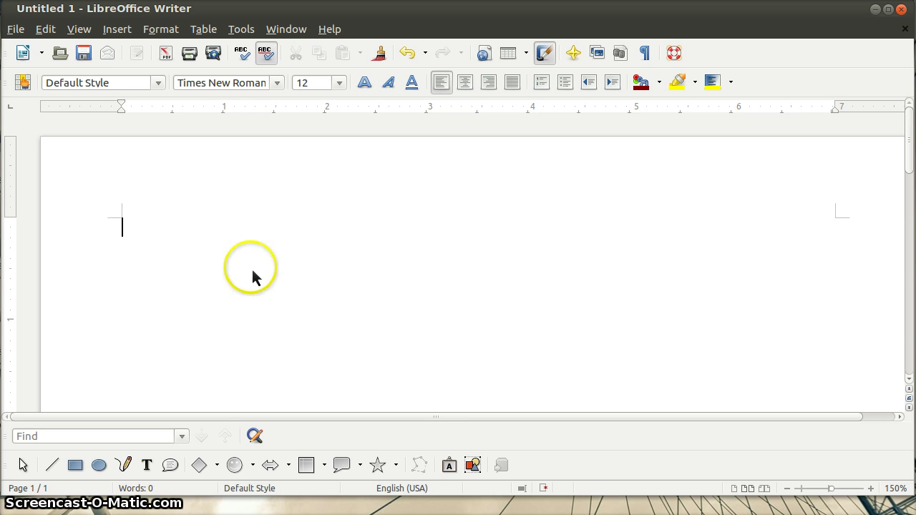
Step: Insert a new formula object at the start of the blank document
left_click(126, 31)
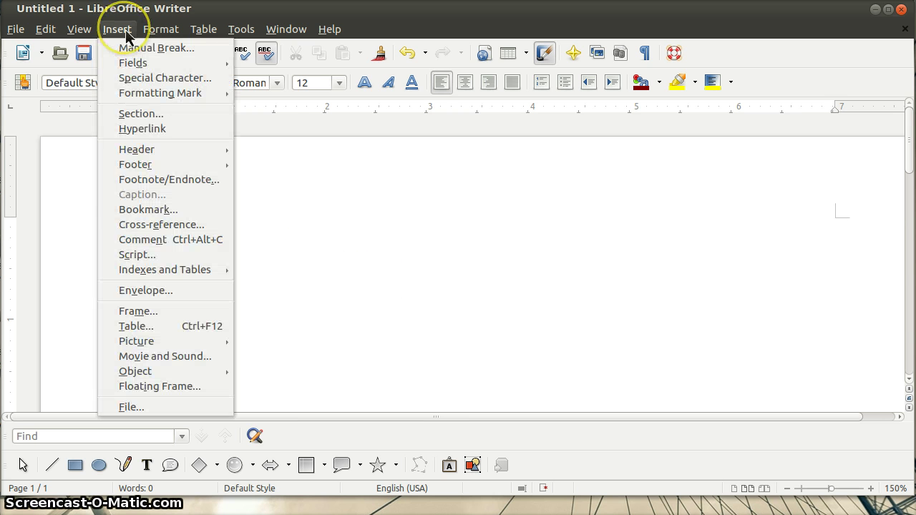
mouse_move(174, 373)
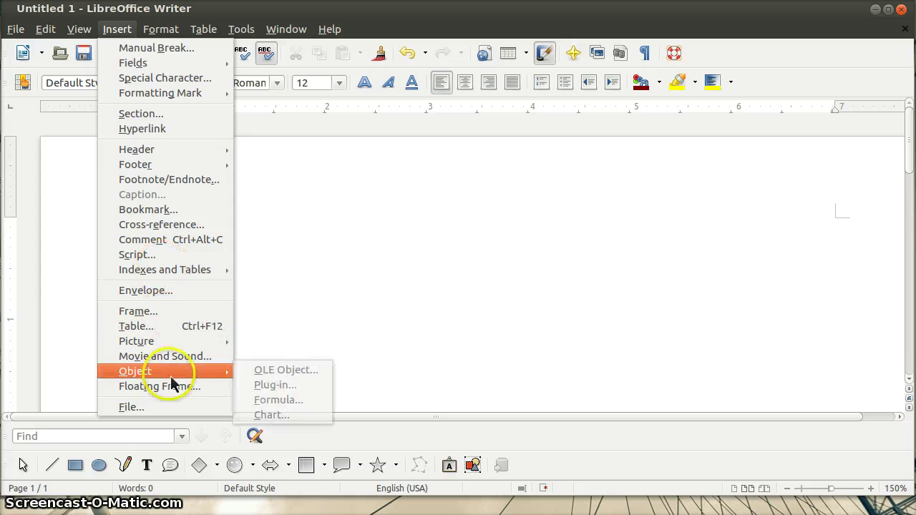
left_click(282, 402)
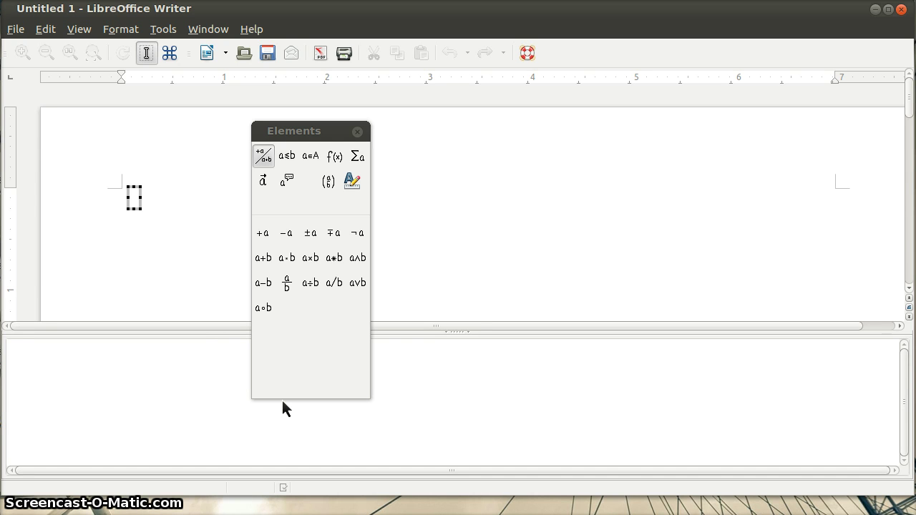
left_click(73, 106)
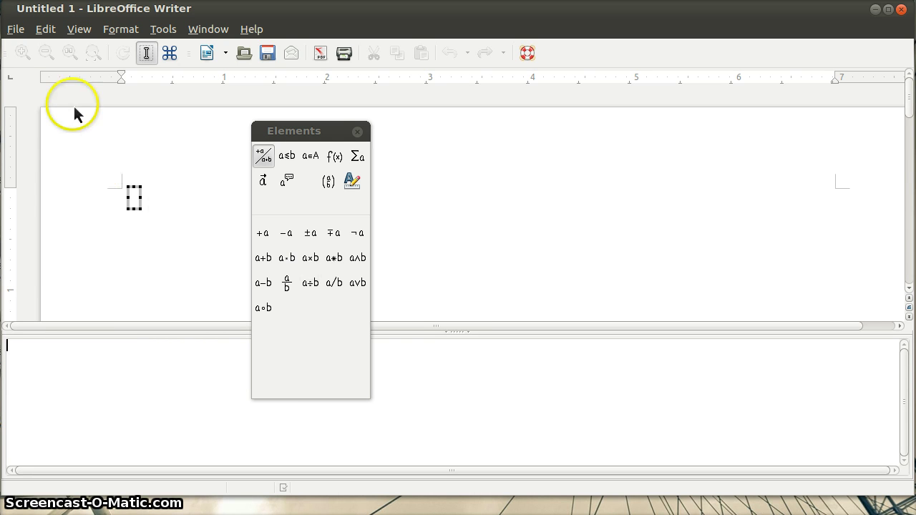
Step: Move the floating Elements window away from the formula, toward the far end of the page
left_click(301, 129)
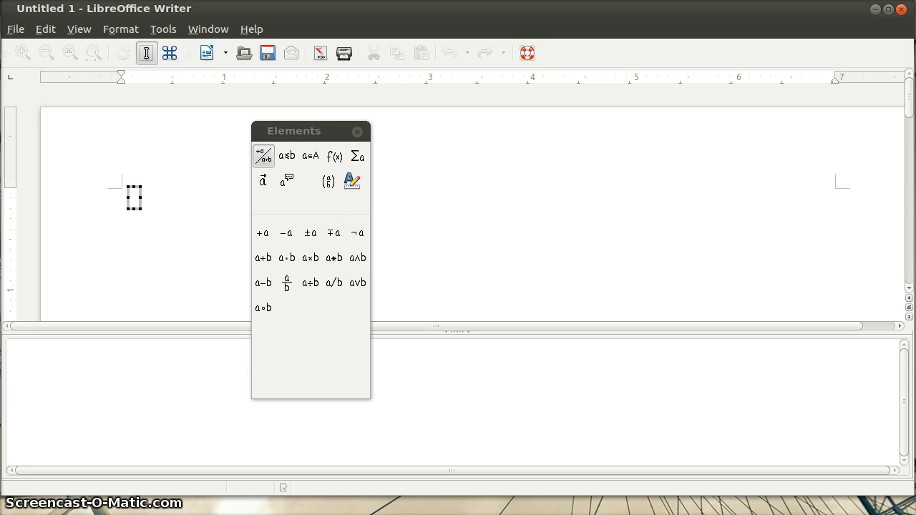
left_click(308, 134)
mouse_move(308, 133)
left_mouse_down()
mouse_move(605, 156)
mouse_move(647, 115)
mouse_move(702, 91)
left_mouse_up()
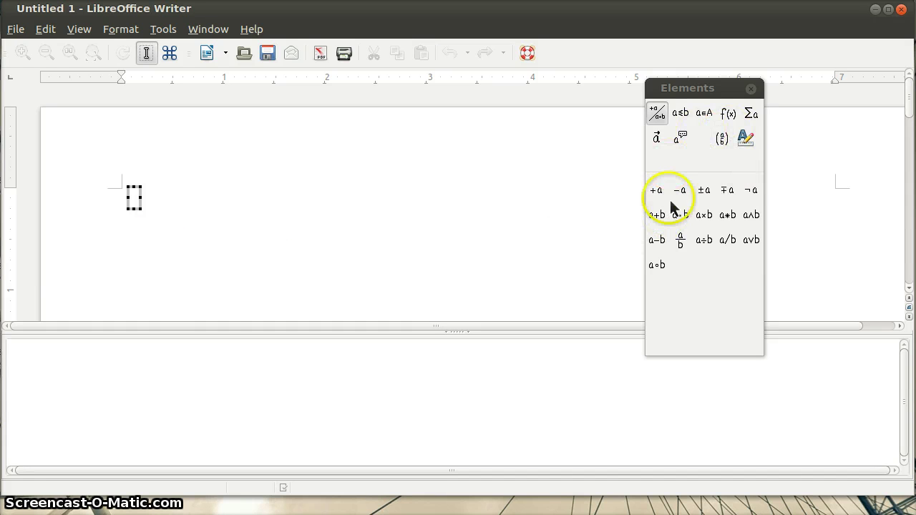
left_click_drag(698, 89, 708, 91)
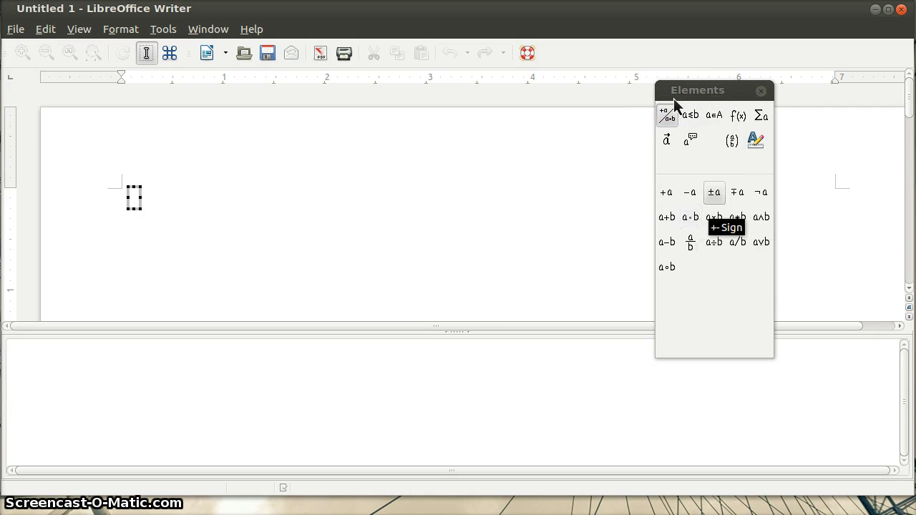
Step: Add a Division (Fraction) element to the formula and fill it with numerator 2 and denominator 3
left_click_drag(692, 119, 692, 254)
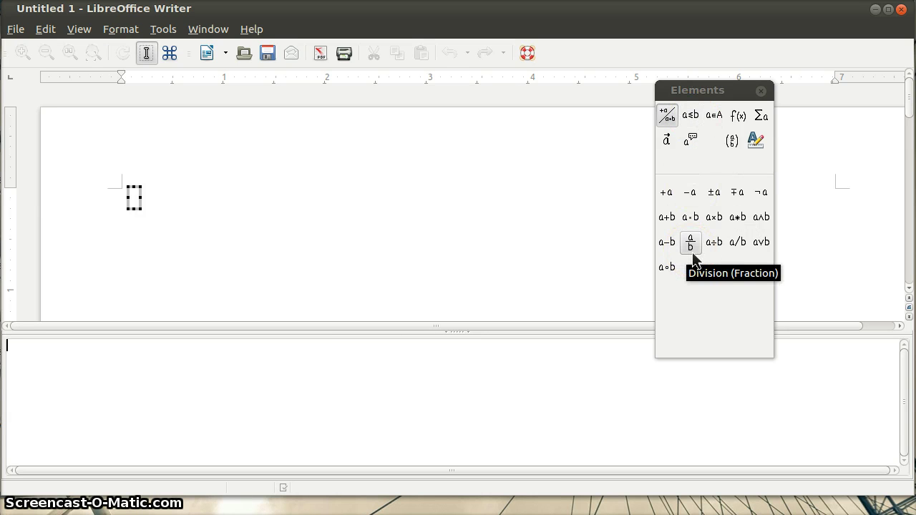
left_click(691, 243)
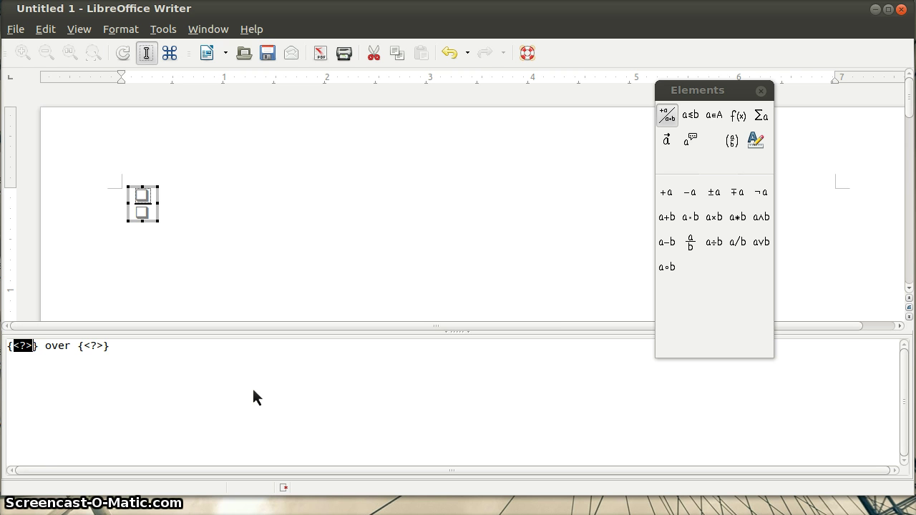
type("2")
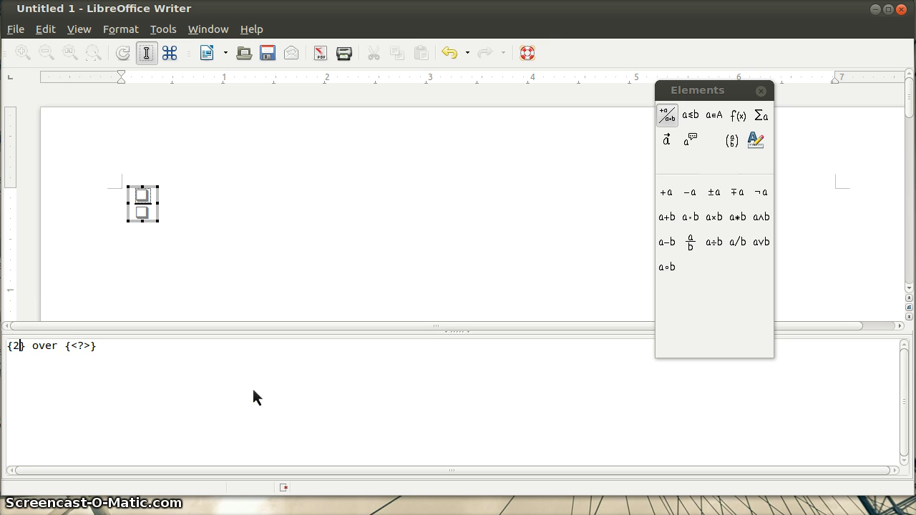
key("Right")
key("Right")
key("Right")
key("Right")
key("Right")
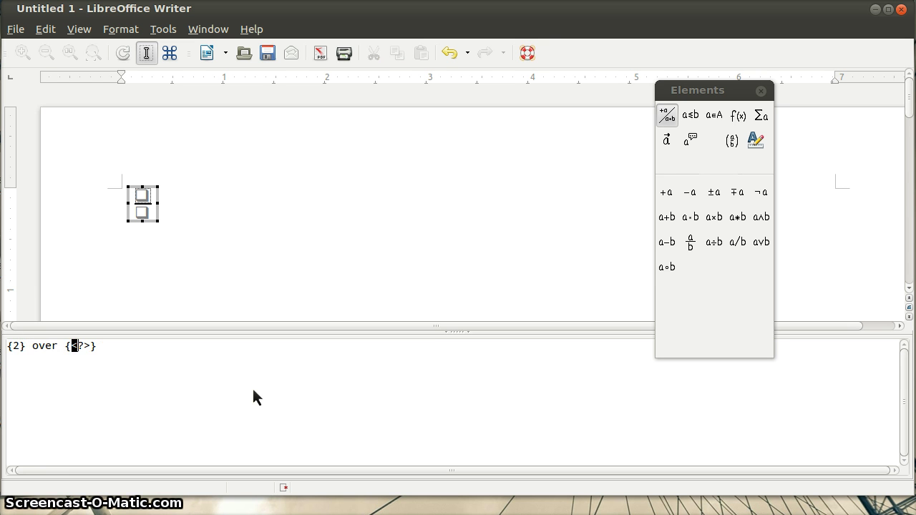
type("3")
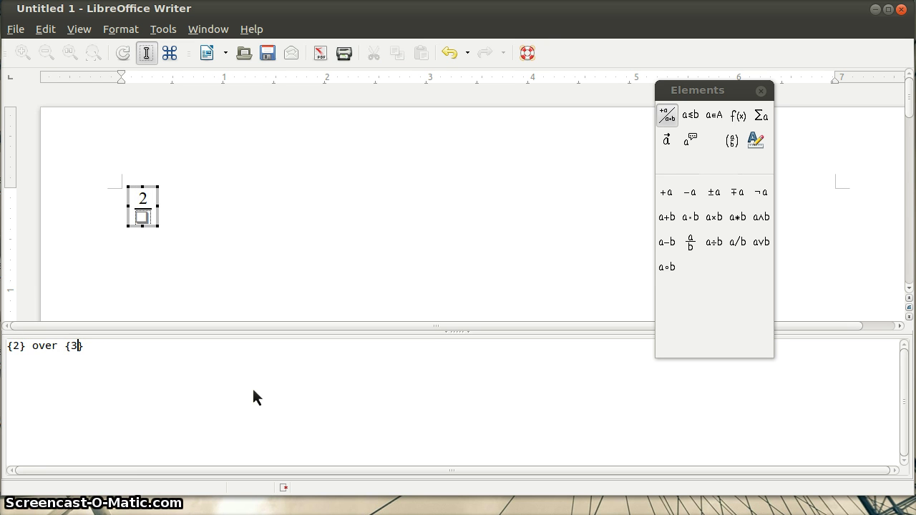
left_click(86, 412)
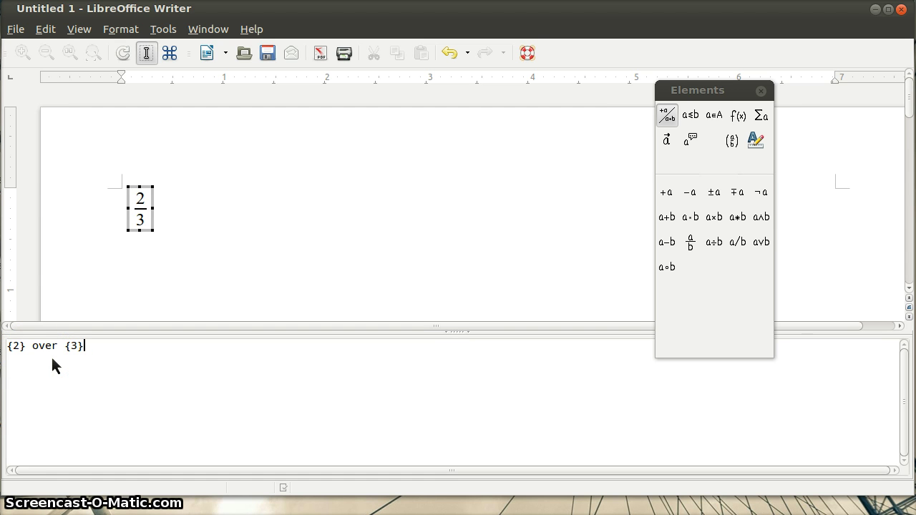
Step: Replace the braces around the numerator with parentheses, making the code (2) over {3}, and leave formula editing
left_click(72, 361)
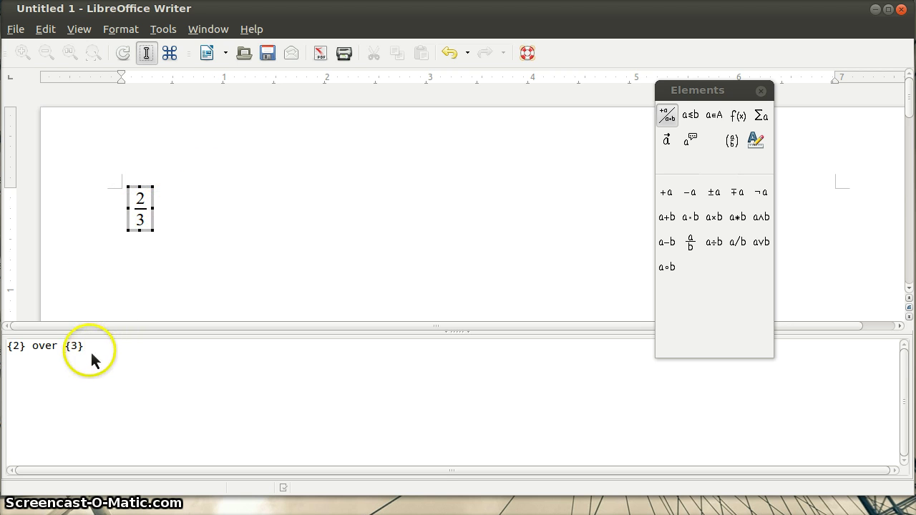
left_click(26, 354)
key("BackSpace")
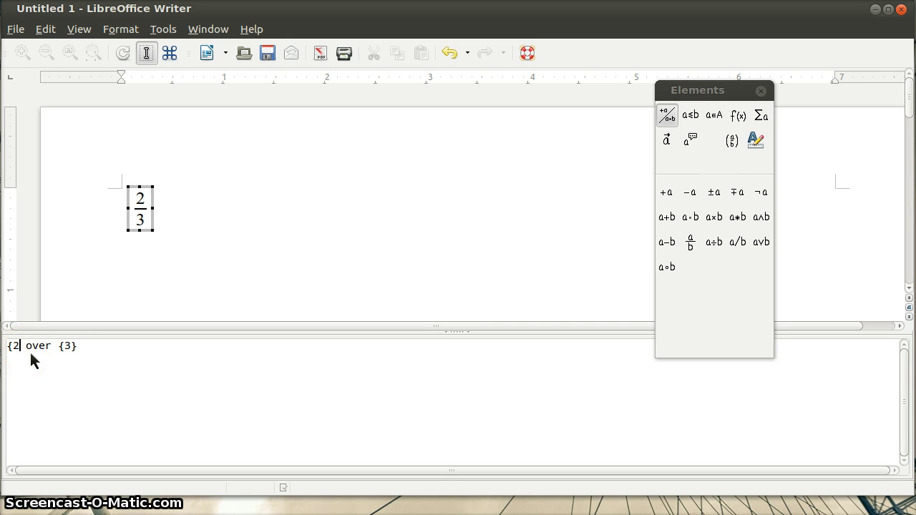
type(")")
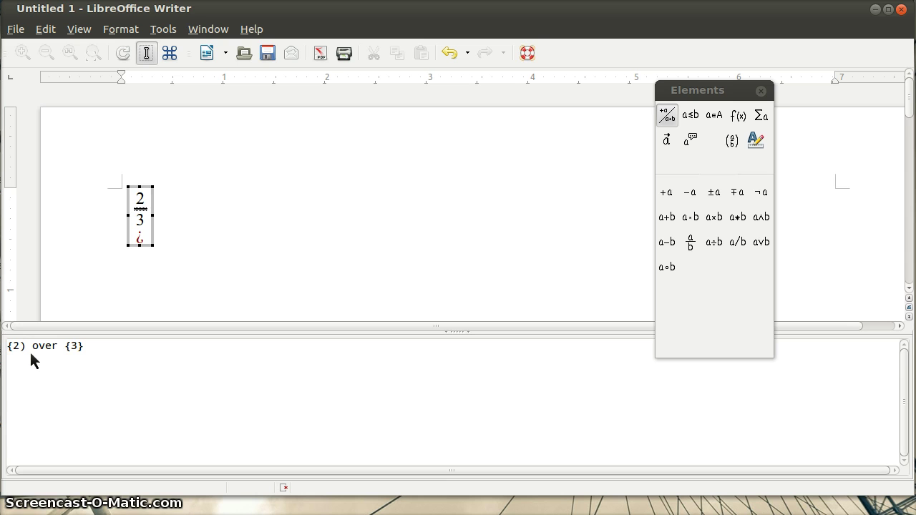
key("shift+Right")
type("(")
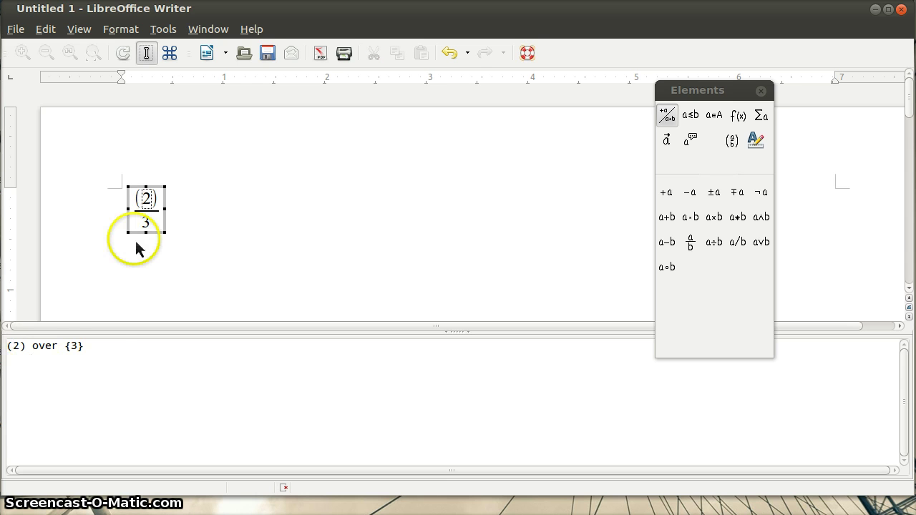
left_click(188, 213)
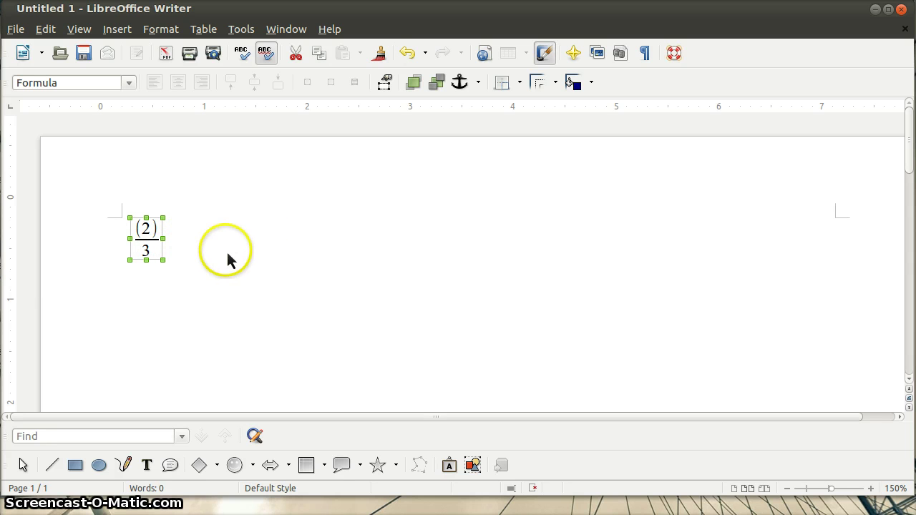
Step: Reopen the fraction formula for editing and replace its entire code with 2 over 3, without parentheses or braces
double_click(149, 247)
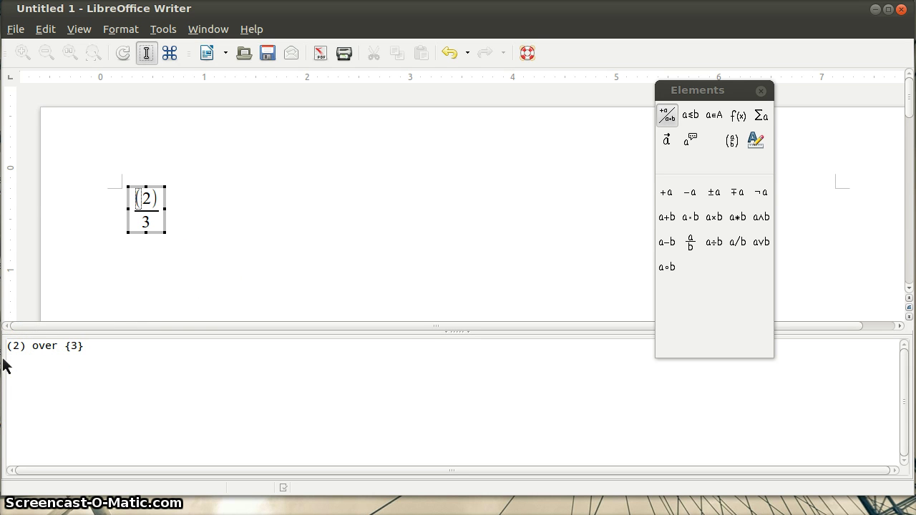
key("shift+Left")
key("shift+Left")
key("shift+Left")
key("shift+Left")
key("shift+Left")
key("shift+Left")
key("shift+Left")
key("shift+Left")
key("shift+Left")
key("shift+Left")
key("shift+Left")
key("shift+Left")
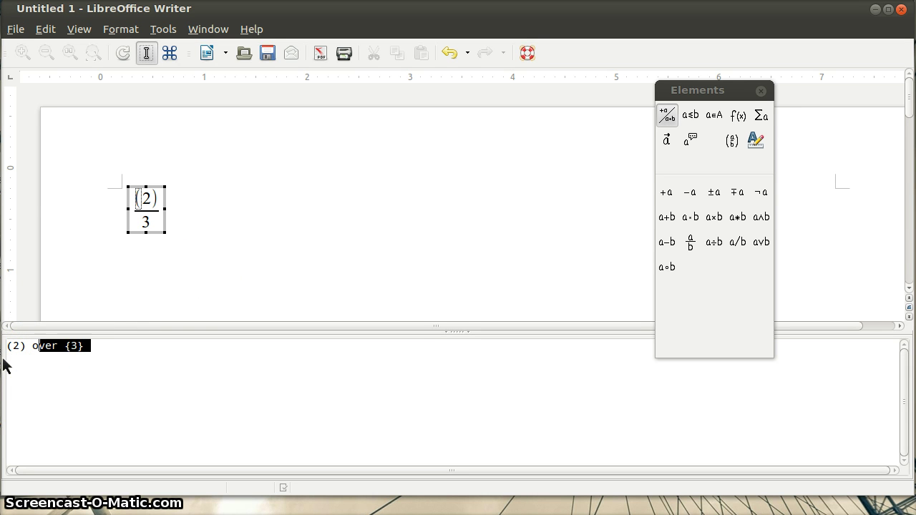
type("2")
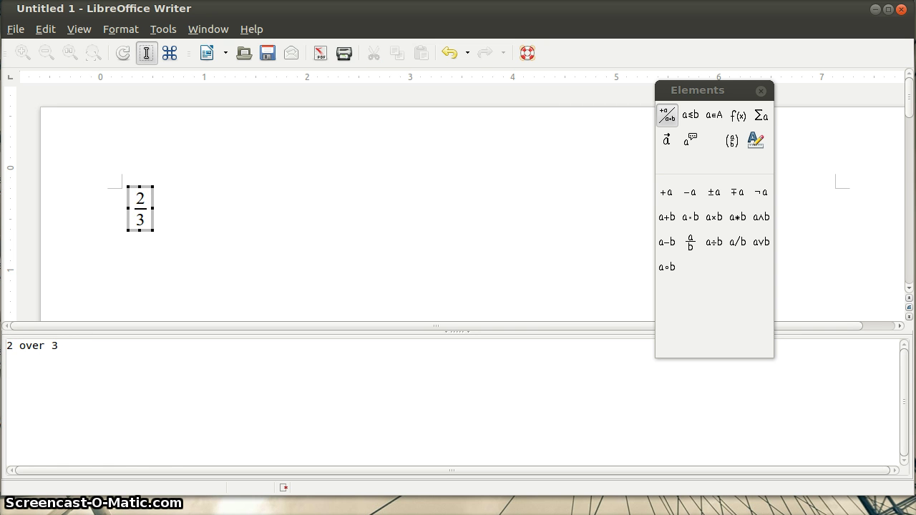
Step: Extend the formula's denominator to the braced expression {3-X}
left_click(167, 413)
type("{")
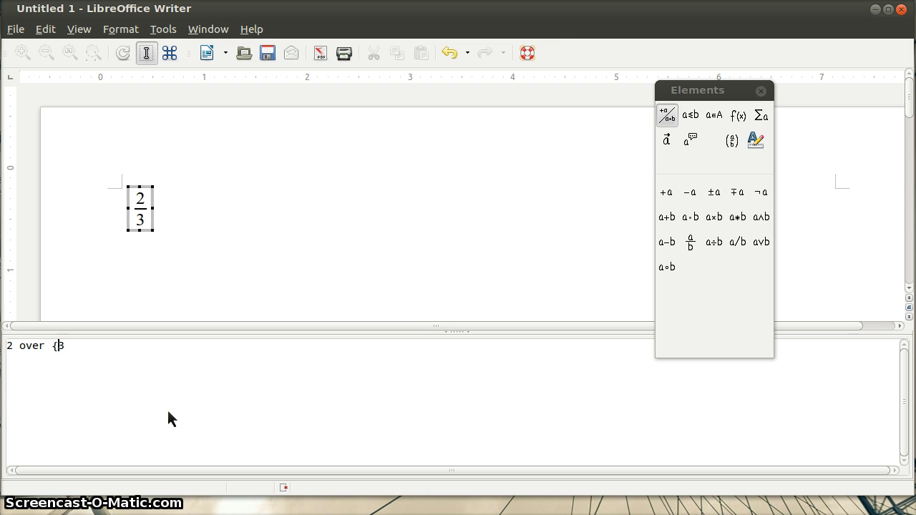
key("Right")
type("-X")
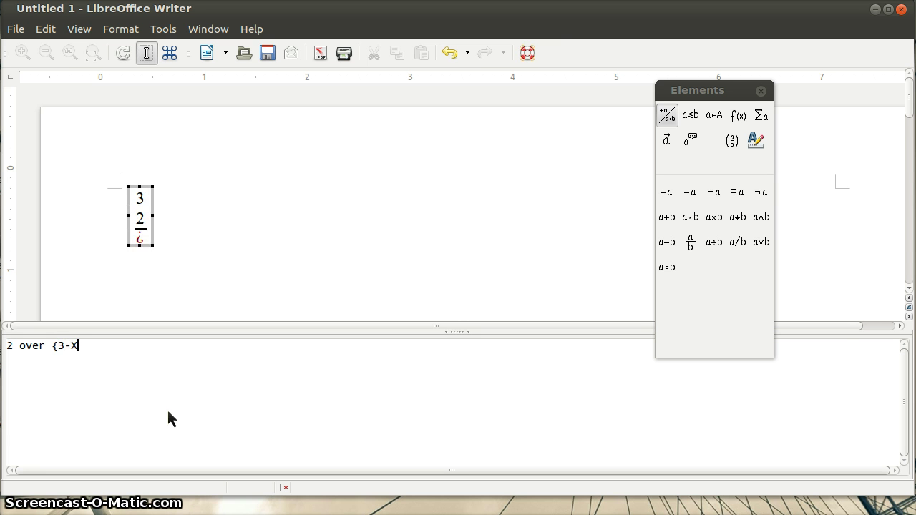
type("}")
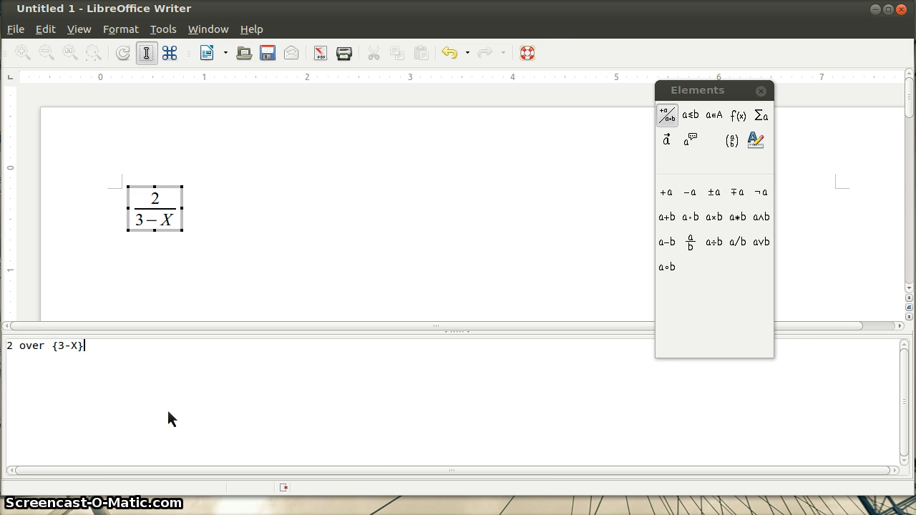
Step: Replace the uppercase X in the denominator with a lowercase x
key("Left")
key("shift+Left")
type("S")
key("BackSpace")
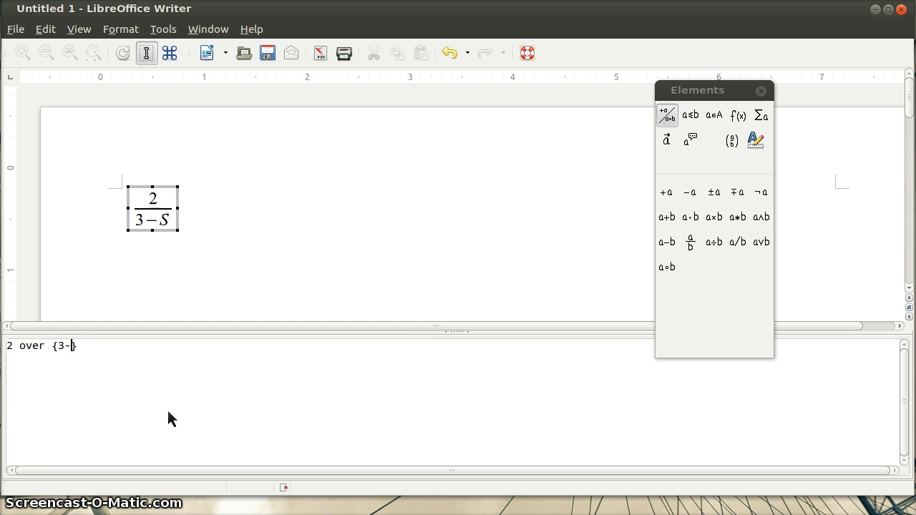
type("X")
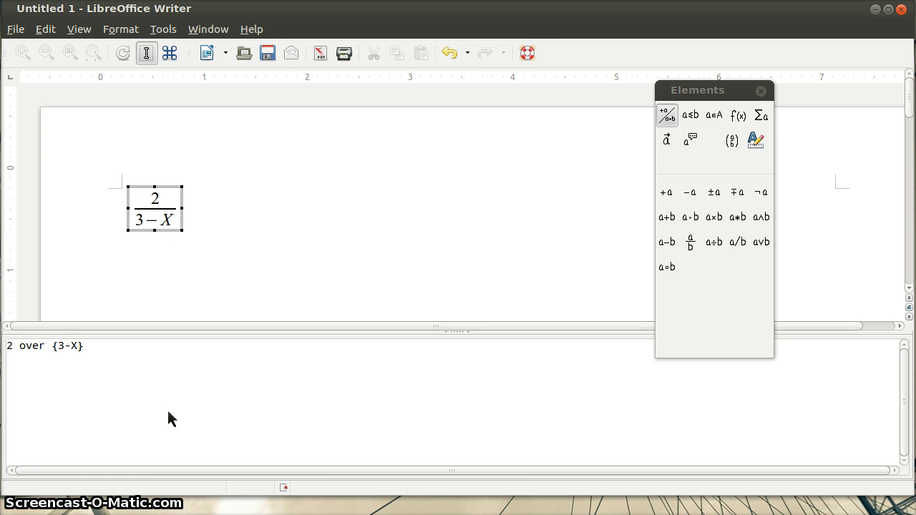
key("shift+Left")
key("BackSpace")
type("x")
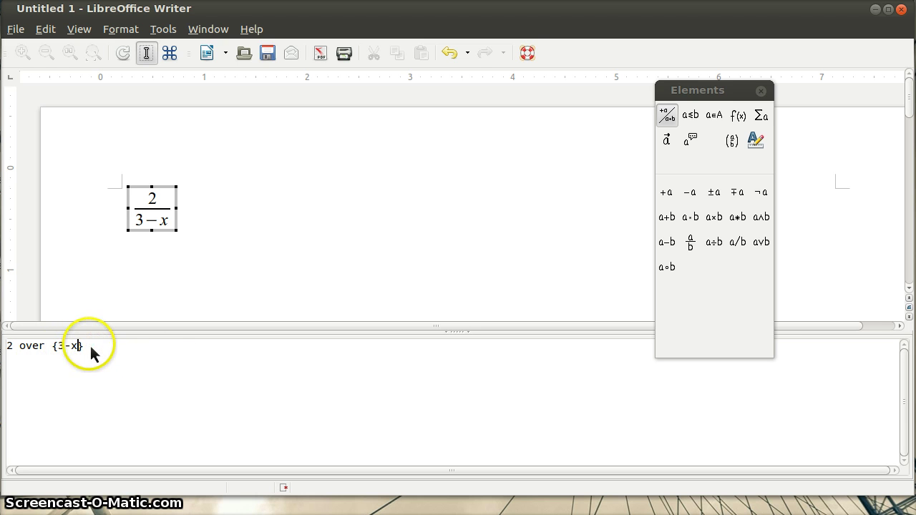
Step: Remove both braces around the denominator so the formula code reads 2 over 3-x
key("Delete")
key("Left")
key("Left")
key("Left")
key("Left")
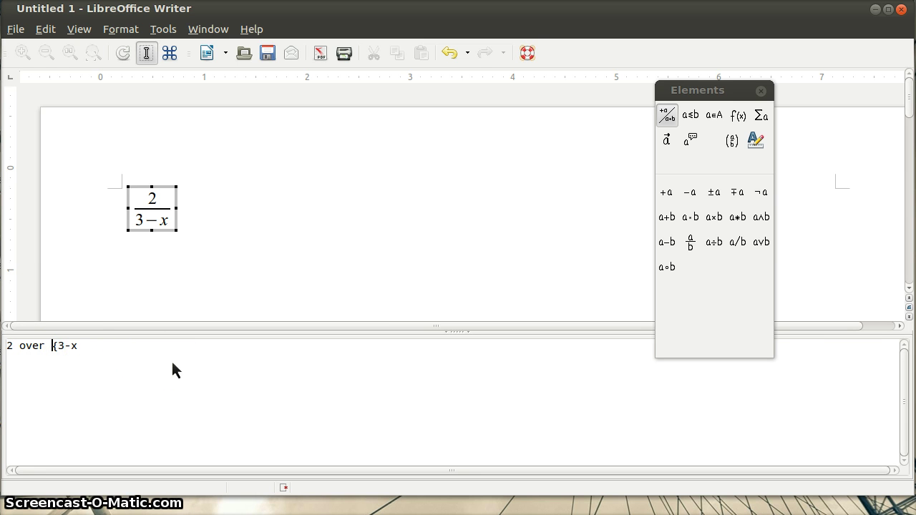
key("Right")
key("BackSpace")
key("Right")
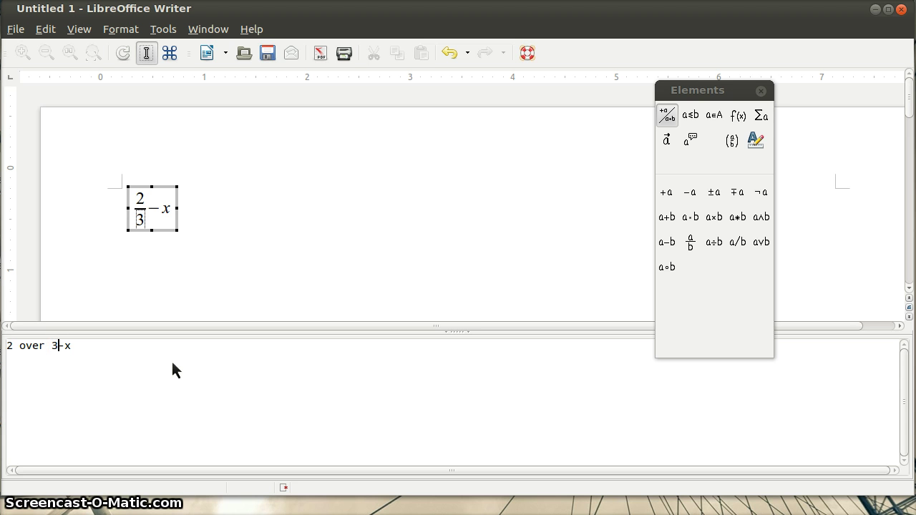
Step: Enclose 3-x in braces again, making the code 2 over {3-x}, and return to the document
key("End")
type("}")
key("Left")
key("Left")
key("Left")
key("Left")
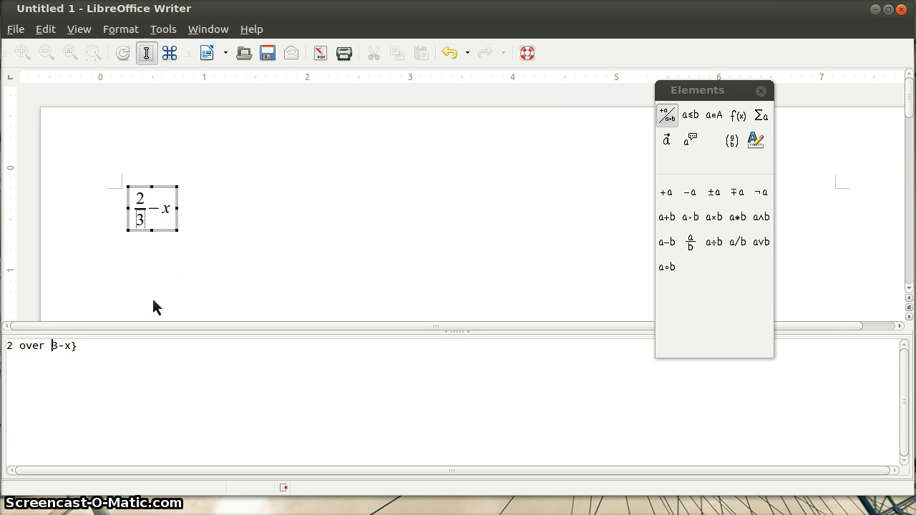
type("{")
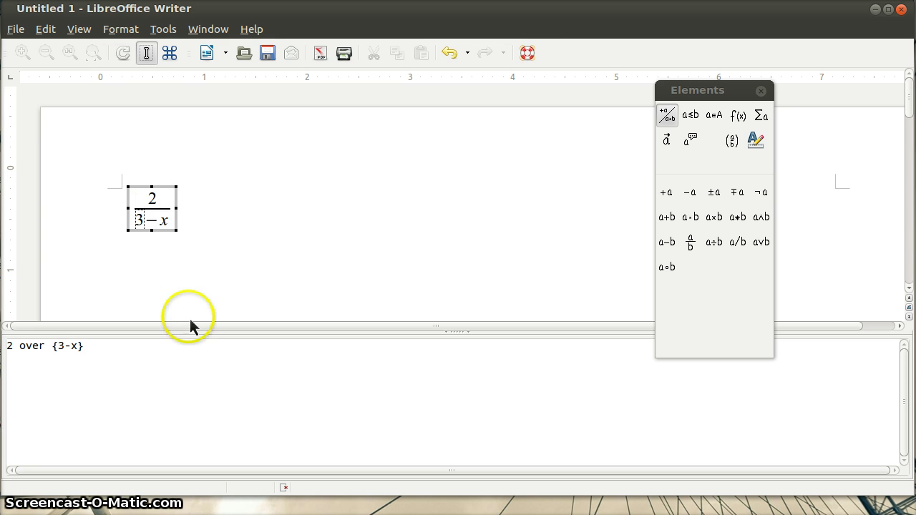
left_click(225, 256)
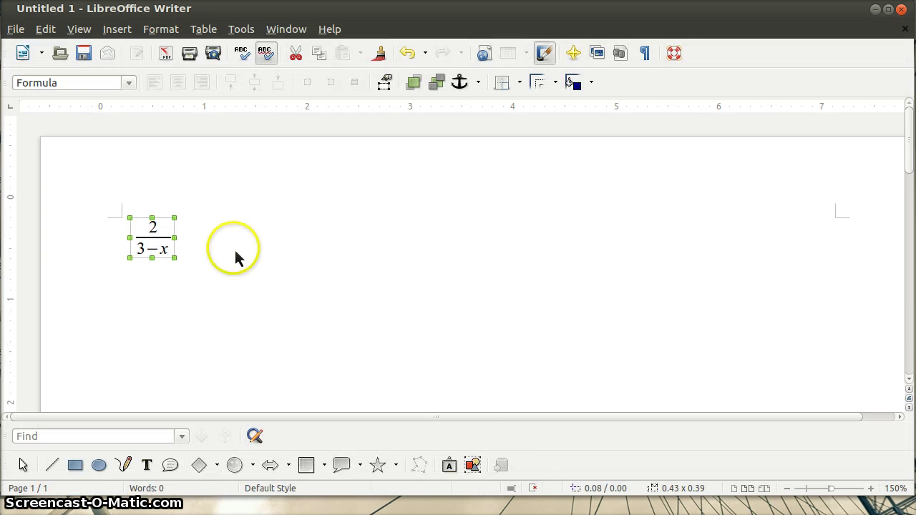
Step: Insert the item number "1." directly in front of the fraction formula in the document
left_click(245, 251)
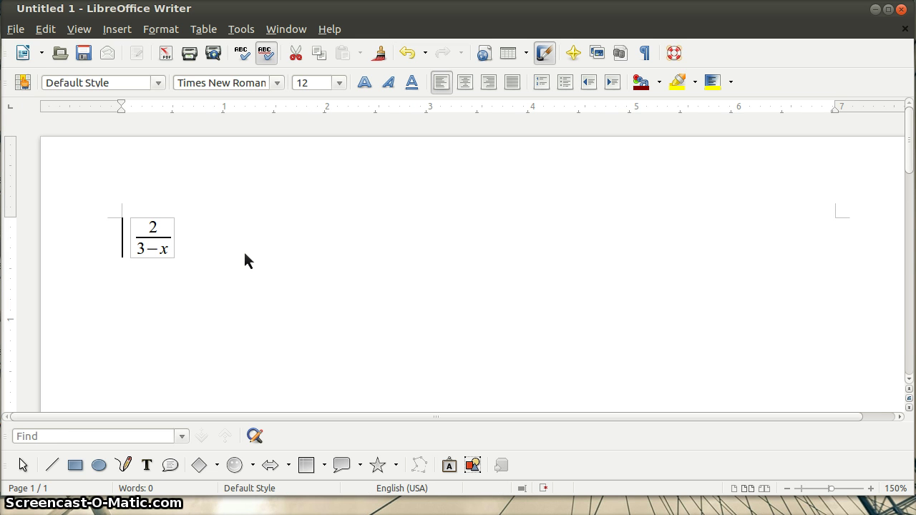
key("Left")
key("Right")
key("Left")
key("Right")
key("Left")
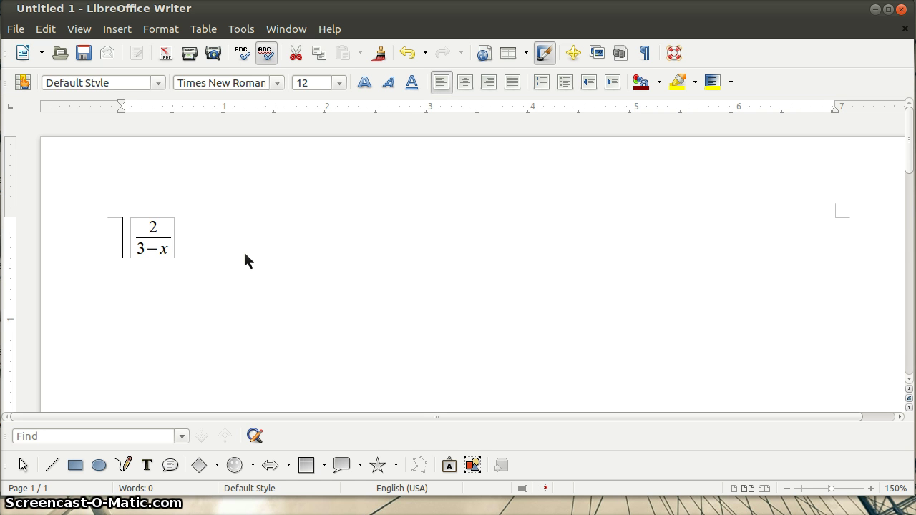
type("1.")
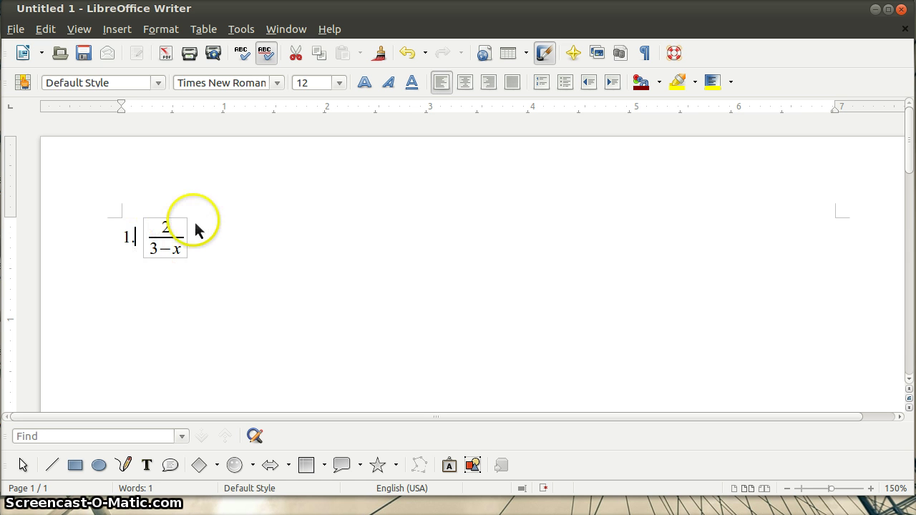
Step: Set the fraction object's left and right wrap spacing to 0.00" and add a space between "1." and the fraction
right_click(156, 256)
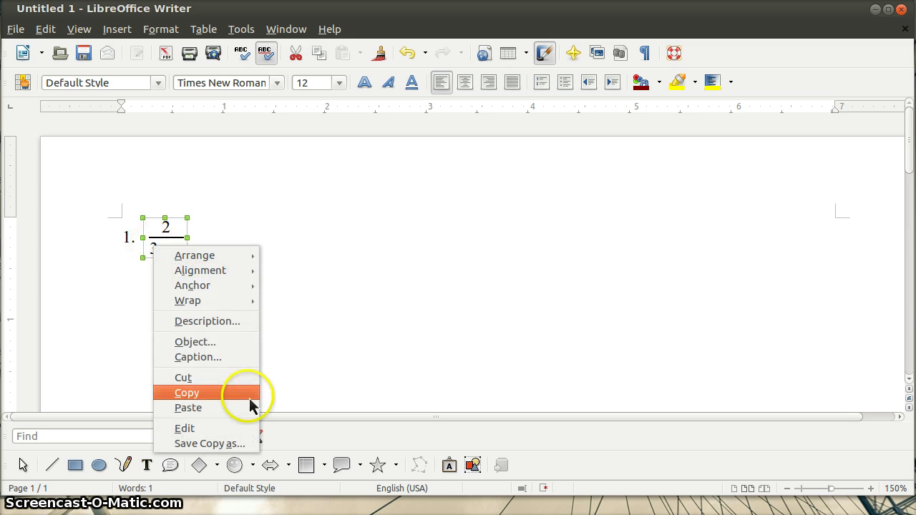
left_click(222, 343)
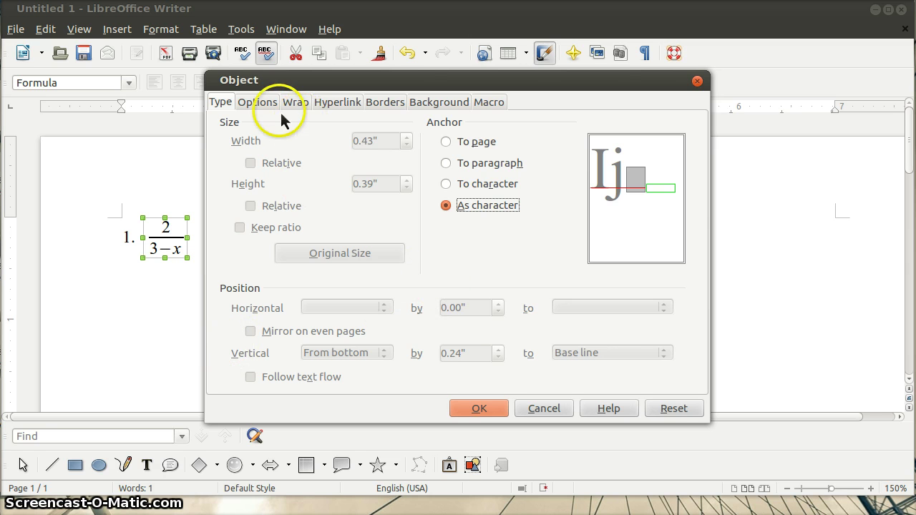
left_click(258, 103)
left_click(294, 103)
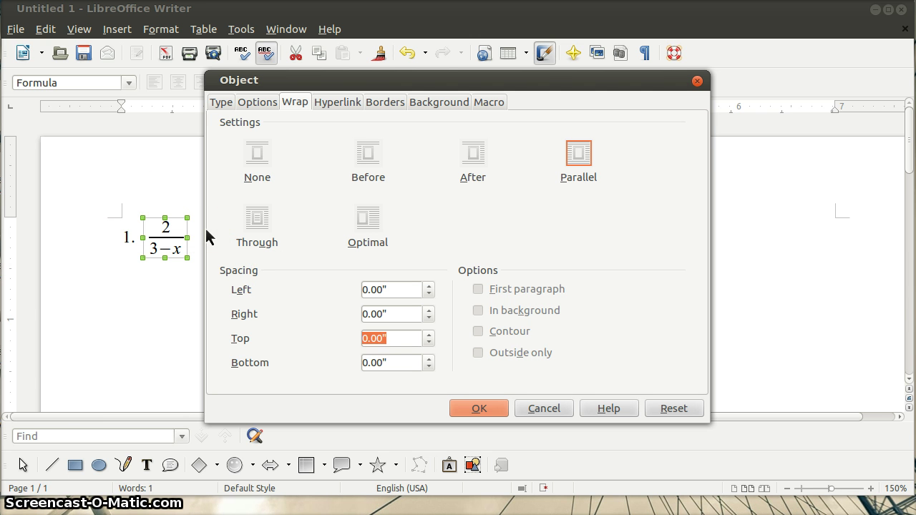
key("Return")
key("Escape")
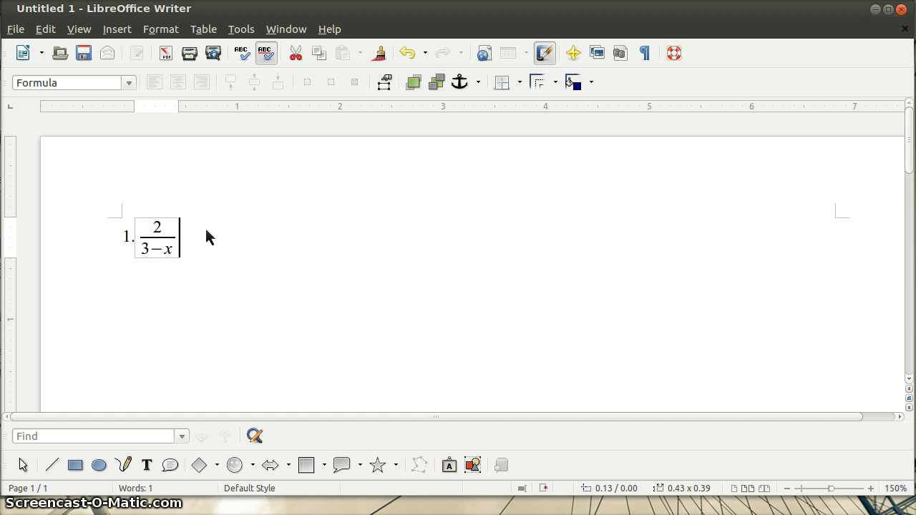
left_click(243, 244)
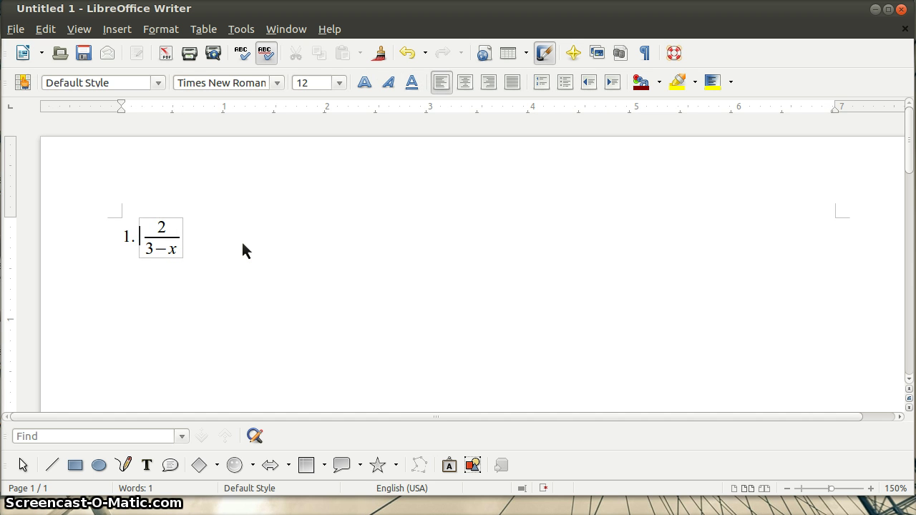
Step: Copy the whole numbered fraction line and paste a duplicate below it, leaving one blank line between them
key("shift+Home")
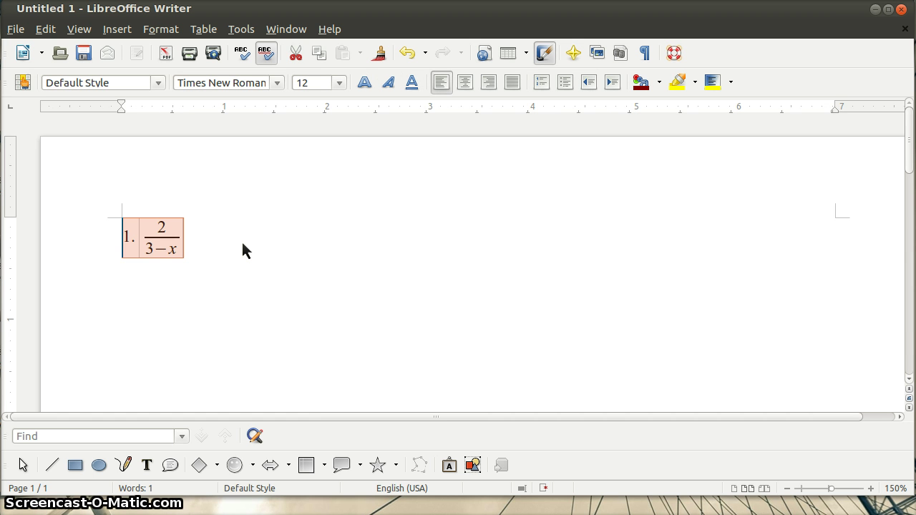
key("BackSpace")
type("1.")
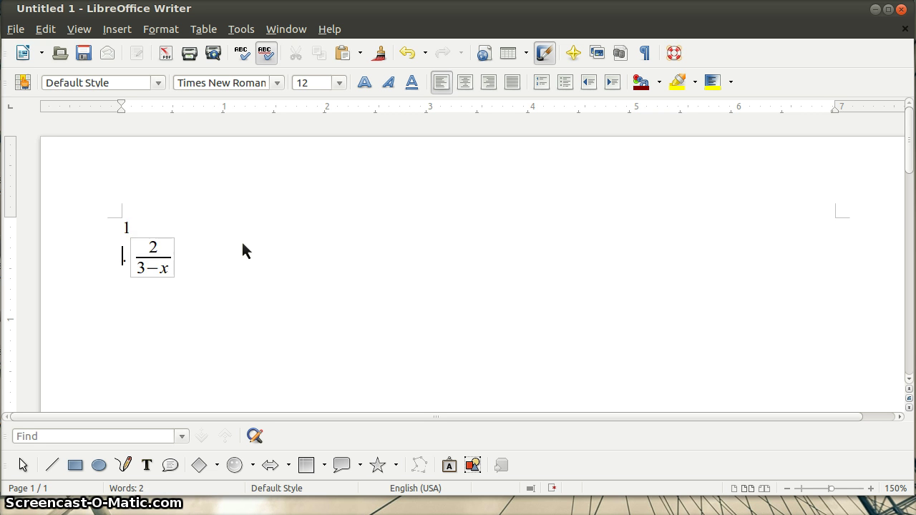
key("End")
key("Return")
key("ctrl+v")
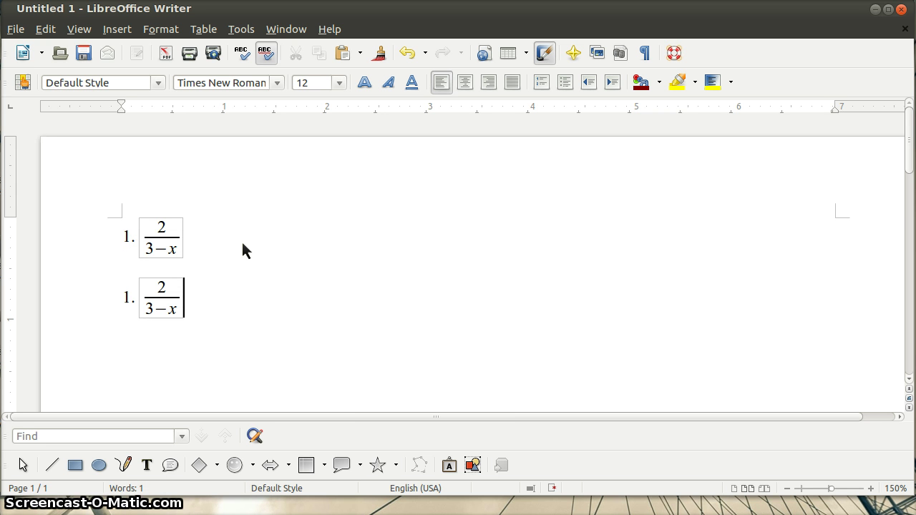
Step: Change the item number of the duplicated fraction line to 2
key("Home")
key("Delete")
type("2")
left_click(235, 241)
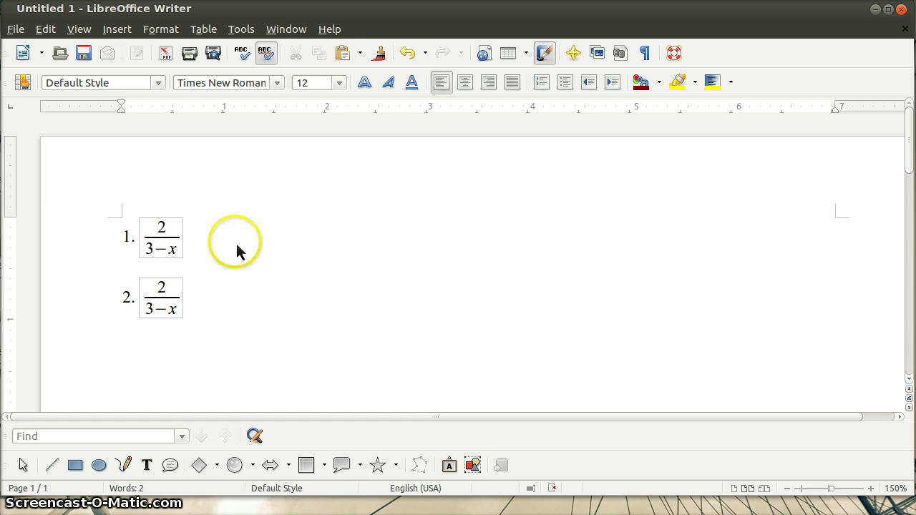
Step: Open the formula of item 2 for editing and replace its entire code with "x ="
left_click(177, 299)
double_click(177, 299)
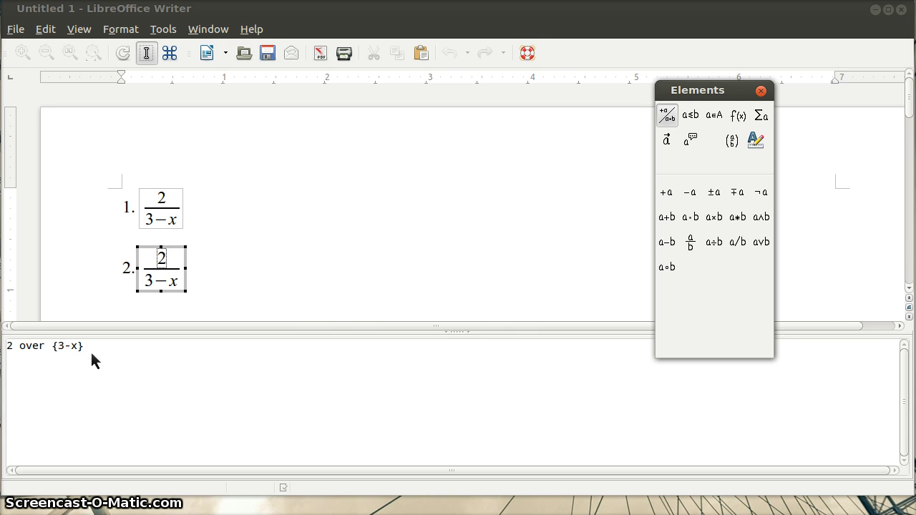
left_click_drag(90, 350, 6, 348)
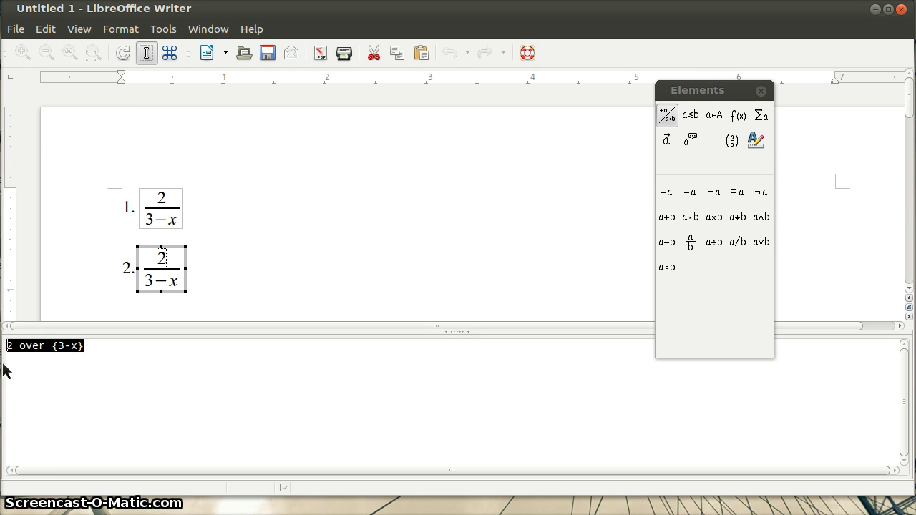
key("BackSpace")
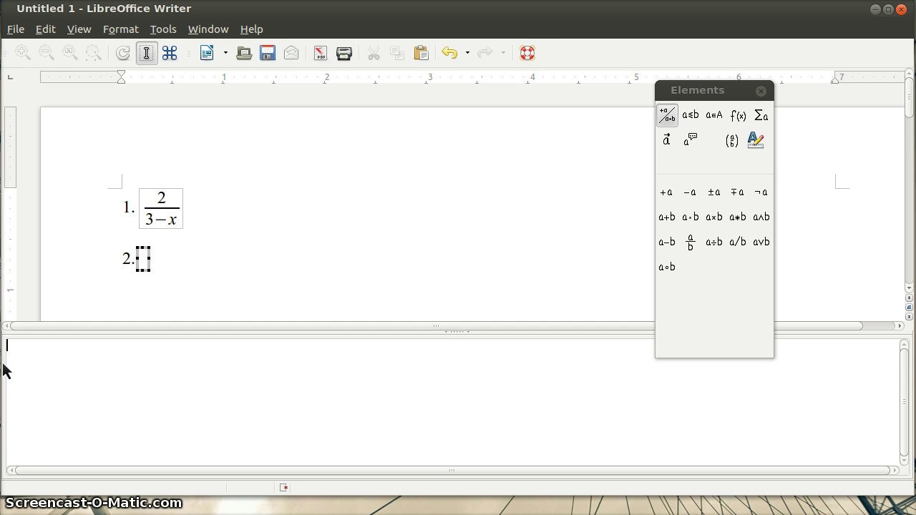
type("x =")
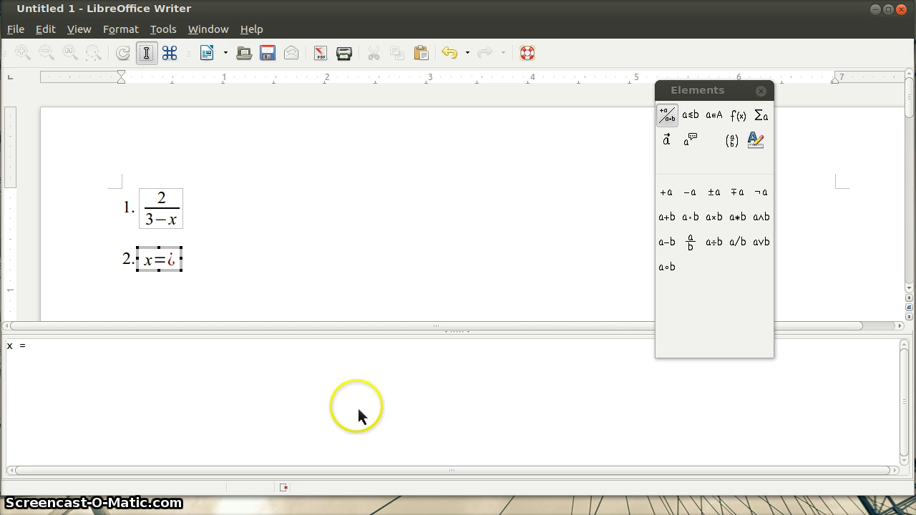
Step: Add a fraction template after the equals sign and replace its numerator placeholder with -b
left_click(691, 247)
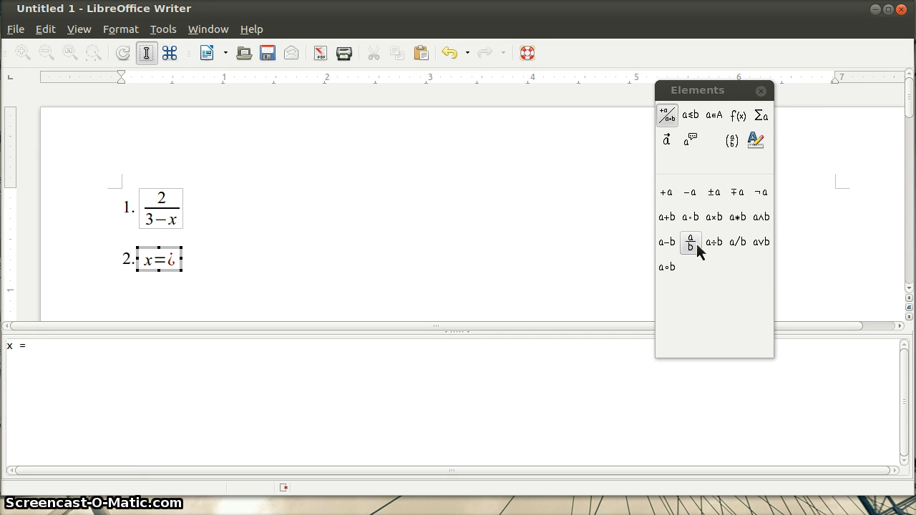
left_click(692, 243)
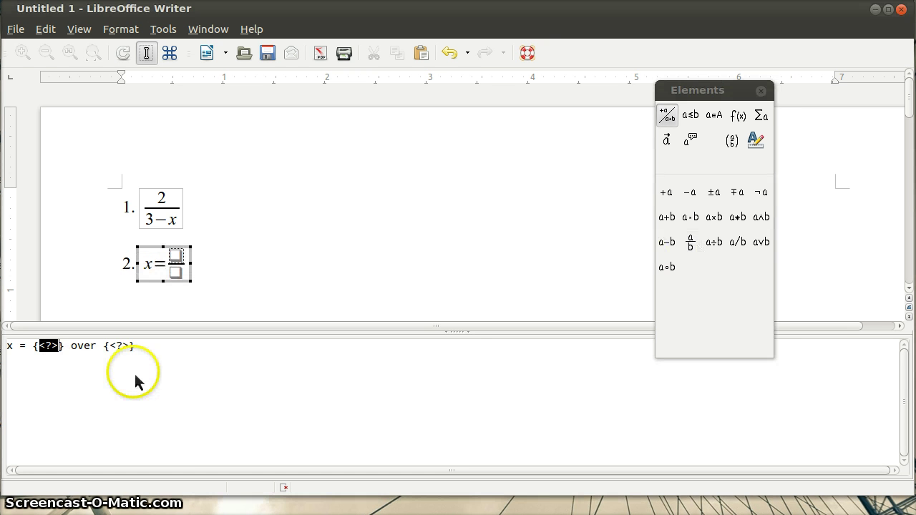
left_click(146, 356)
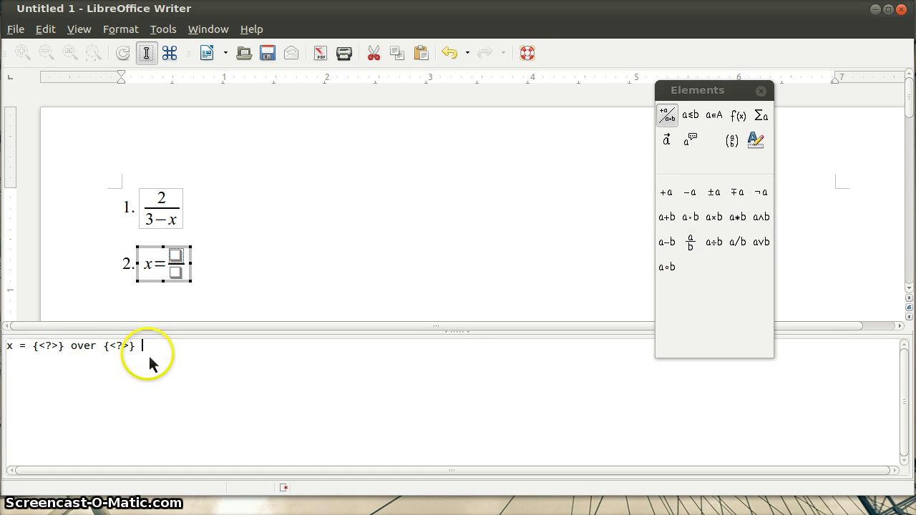
left_click(60, 350)
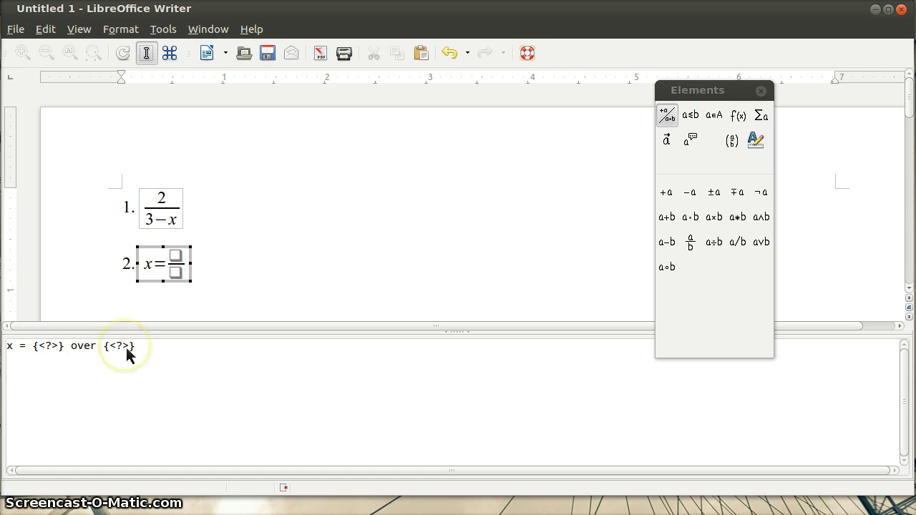
key("BackSpace")
key("BackSpace")
key("BackSpace")
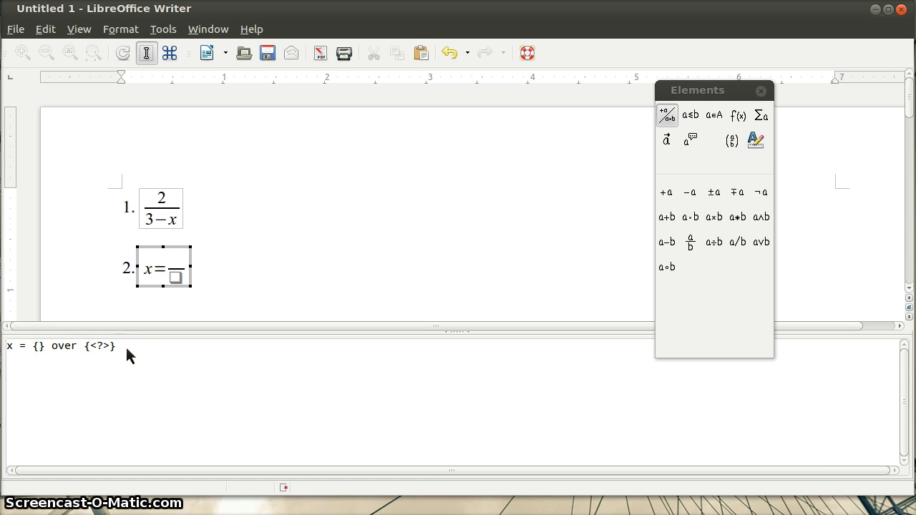
type("-b")
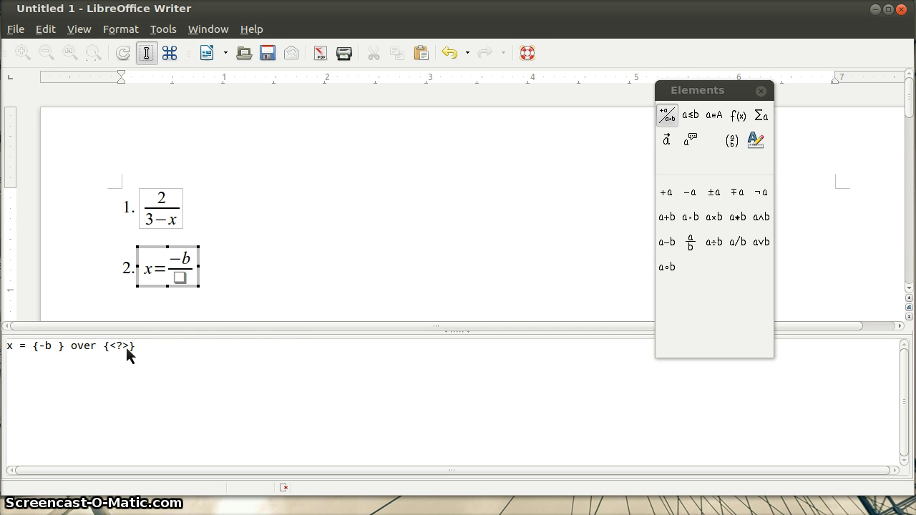
Step: Insert the plus-minus operator after -b in the numerator of item 2
left_click(738, 114)
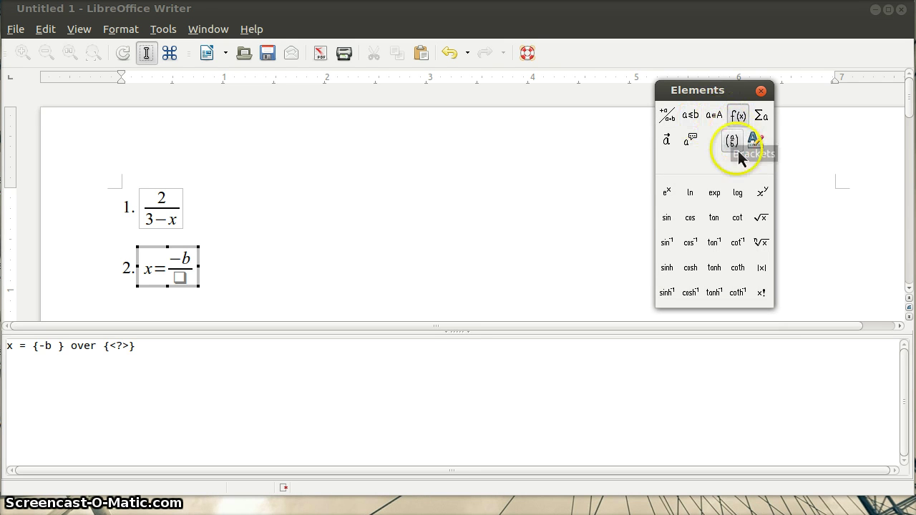
left_click(691, 116)
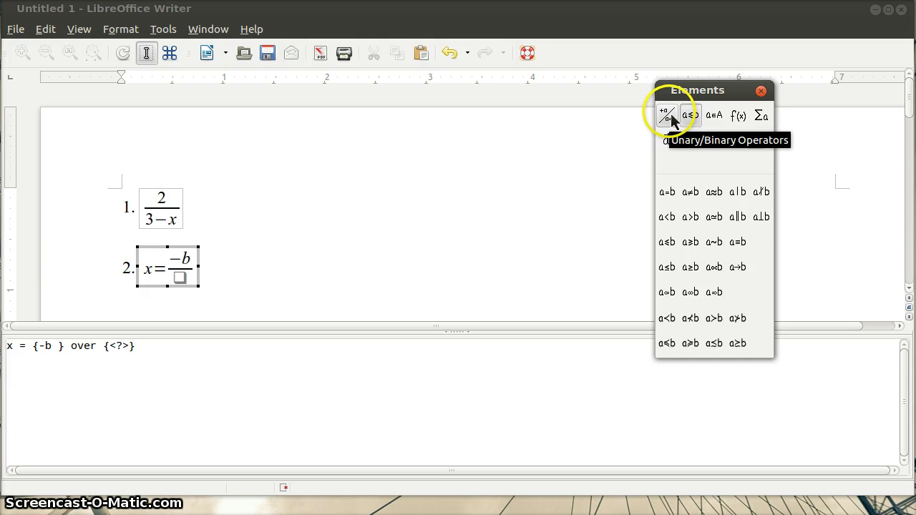
left_click(670, 117)
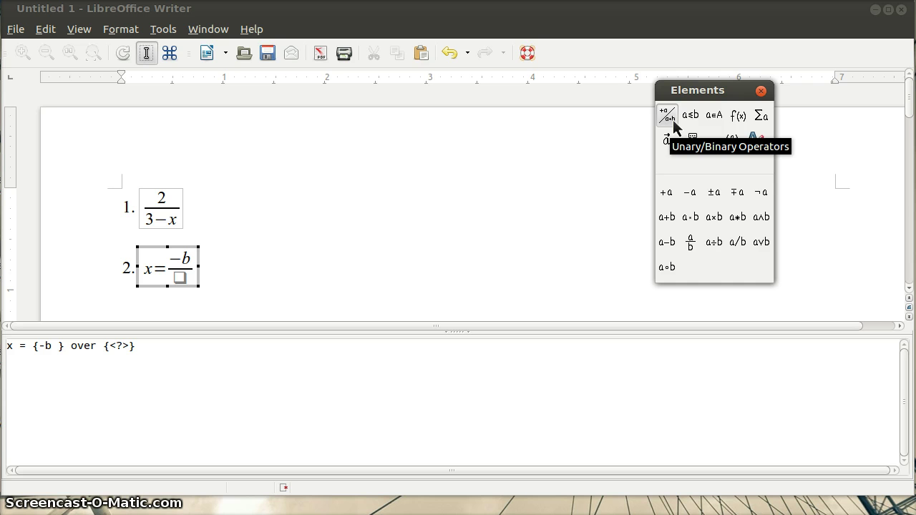
left_click(712, 194)
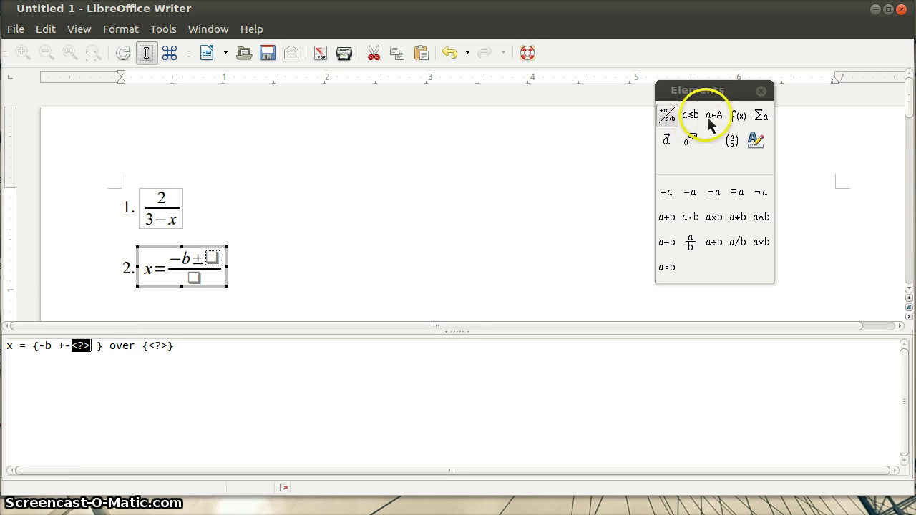
Step: Insert a square root after the plus-minus sign and enter b^2 - 4ac as its content
left_click(739, 121)
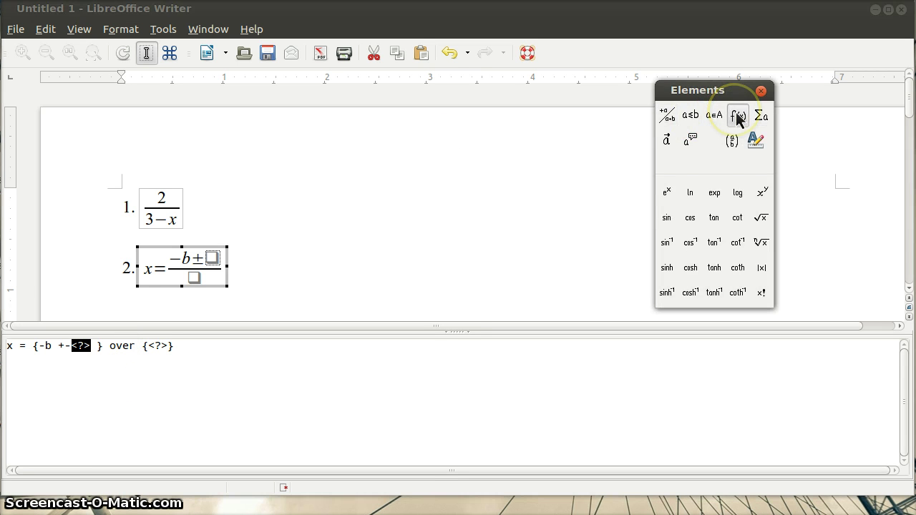
left_click(766, 226)
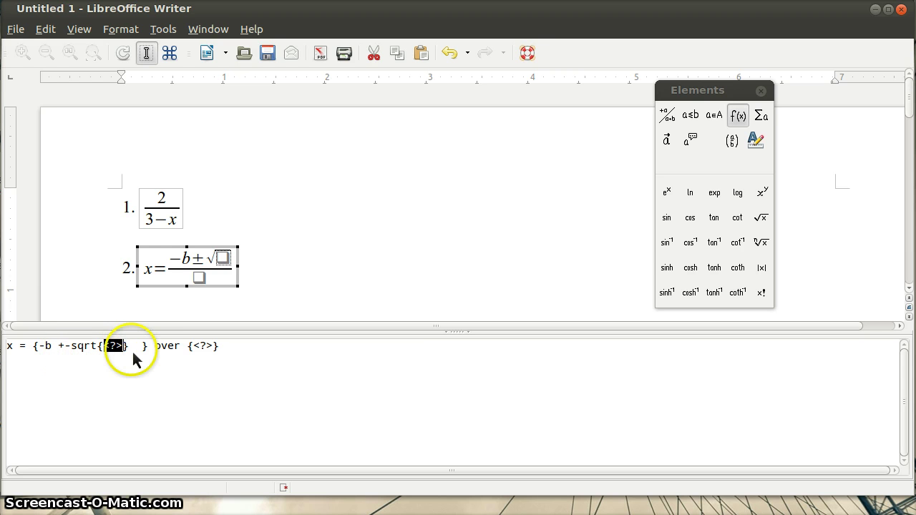
type("b^")
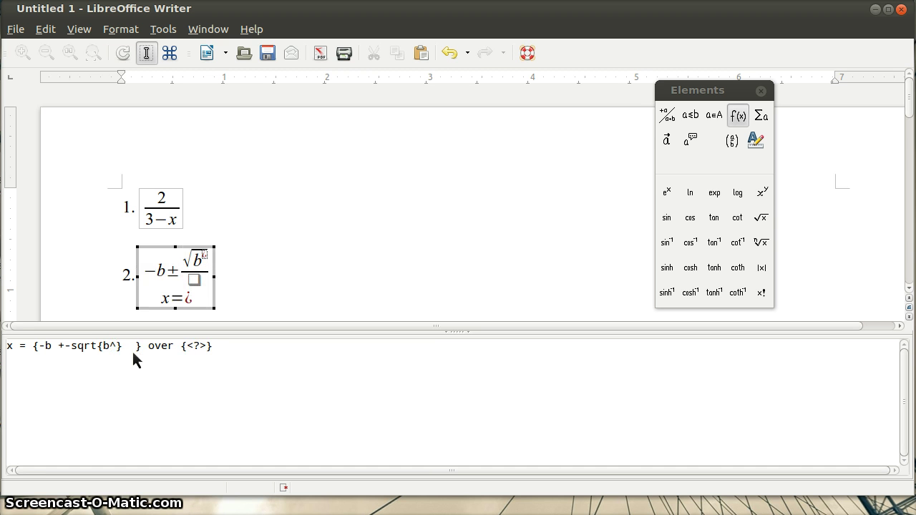
type("2")
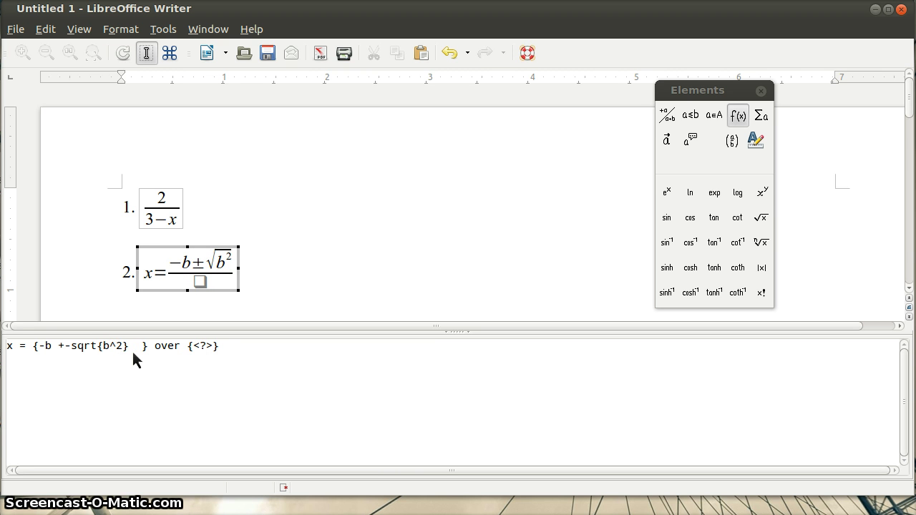
type(" - 4a")
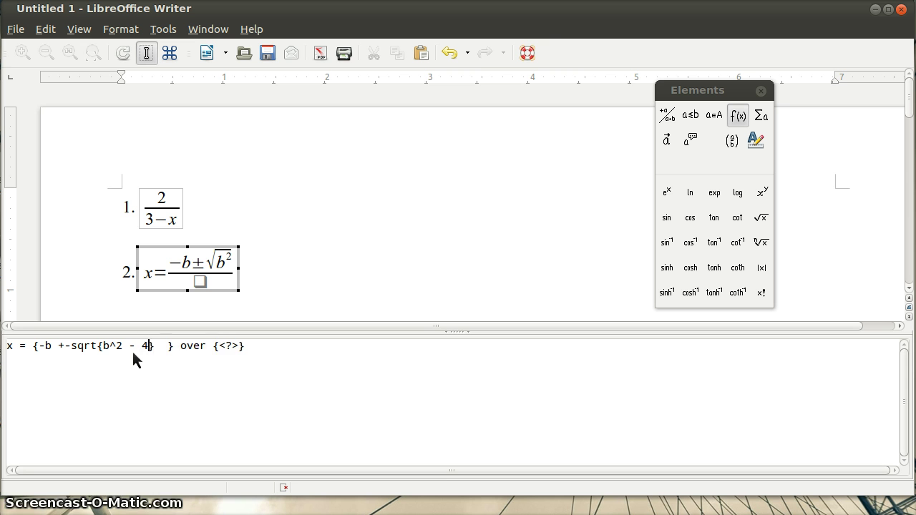
type("c")
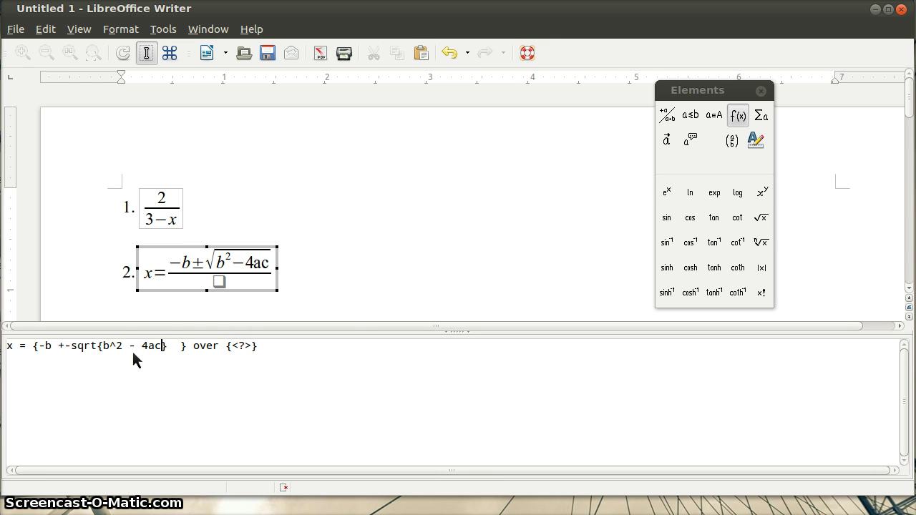
Step: Separate the factors under the square root with spaces so the term reads 4 a c
left_click(189, 329)
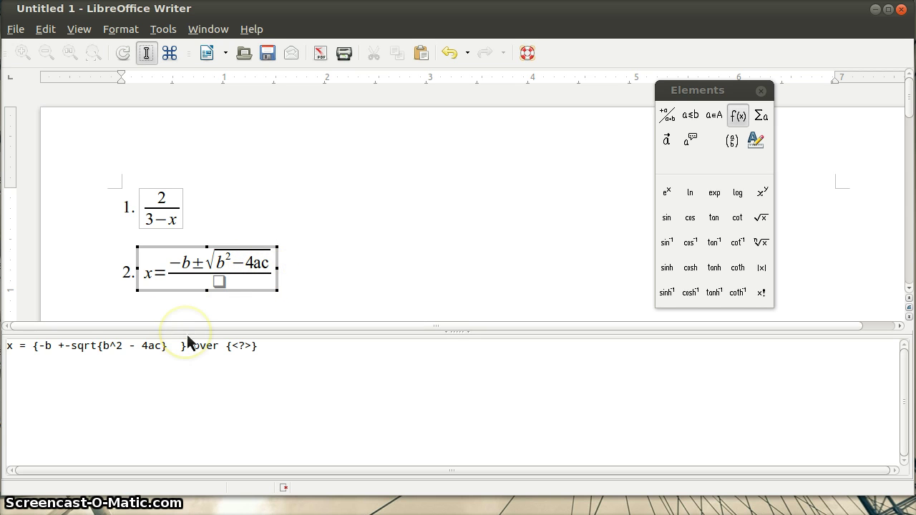
key("Right")
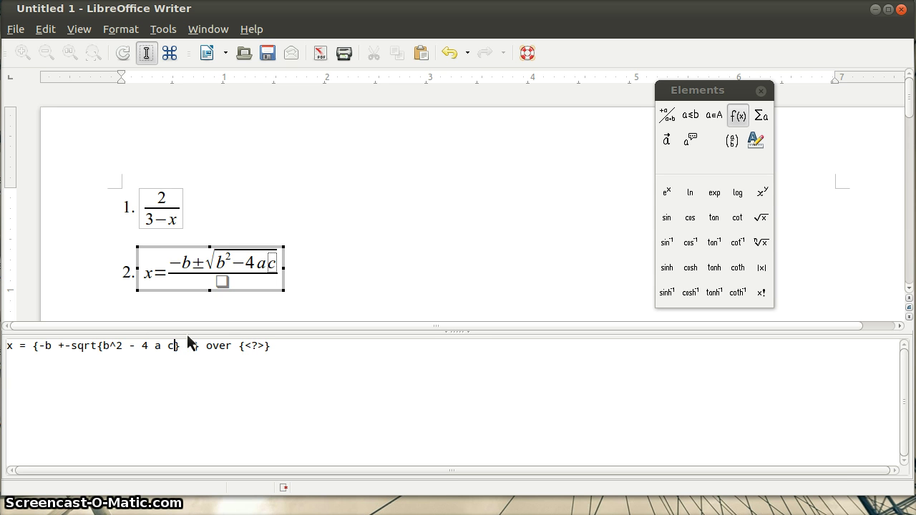
key("End")
key("Left")
key("Left")
left_click(75, 351)
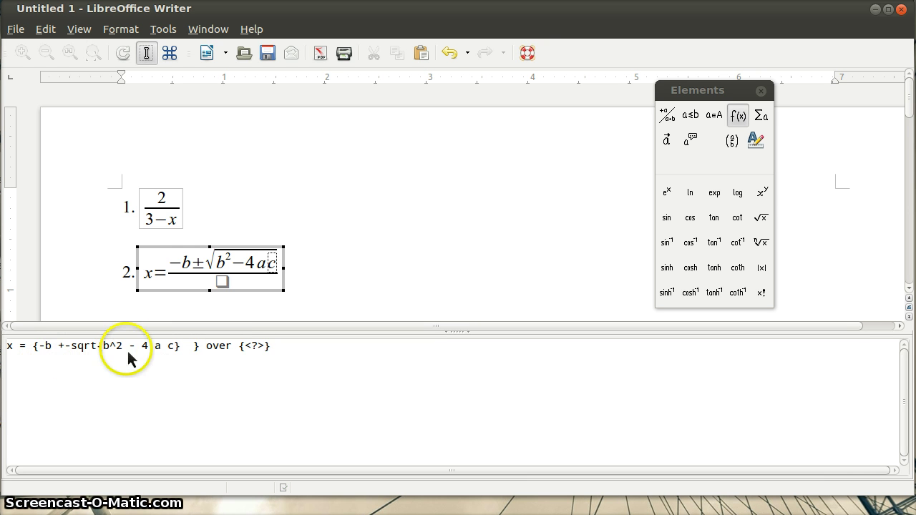
Step: Replace the denominator placeholder of item 2 with 2 a and leave formula editing
type("{")
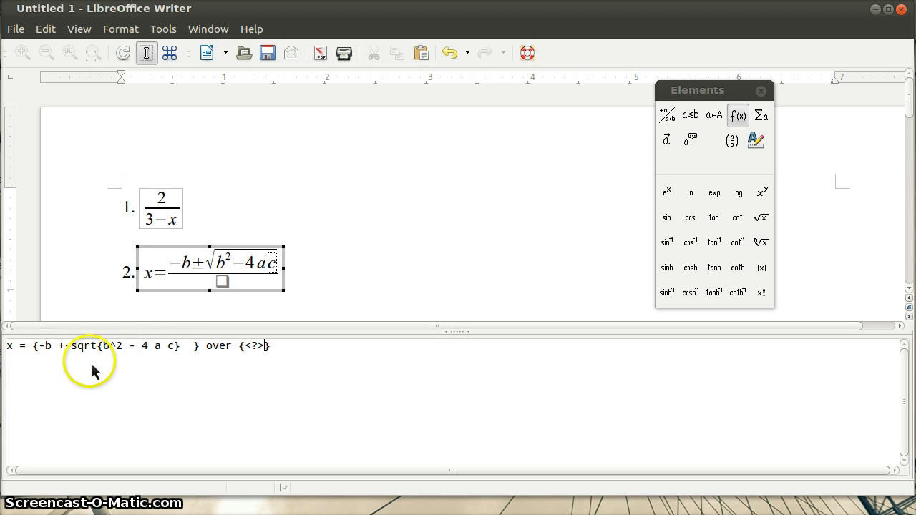
left_click(259, 348)
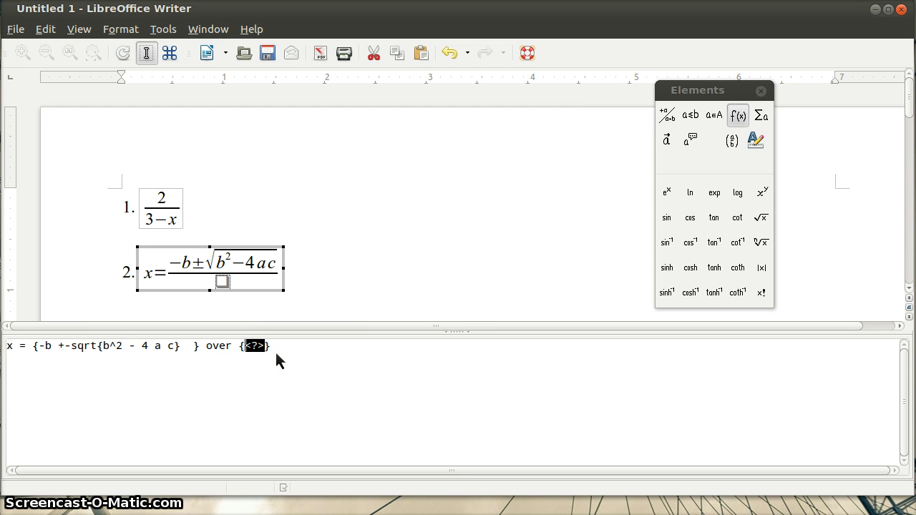
type("2 a")
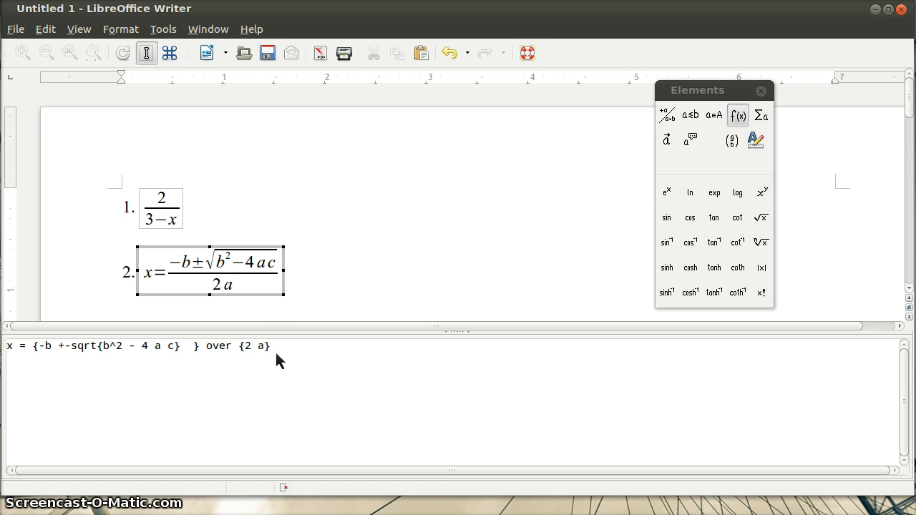
left_click(365, 269)
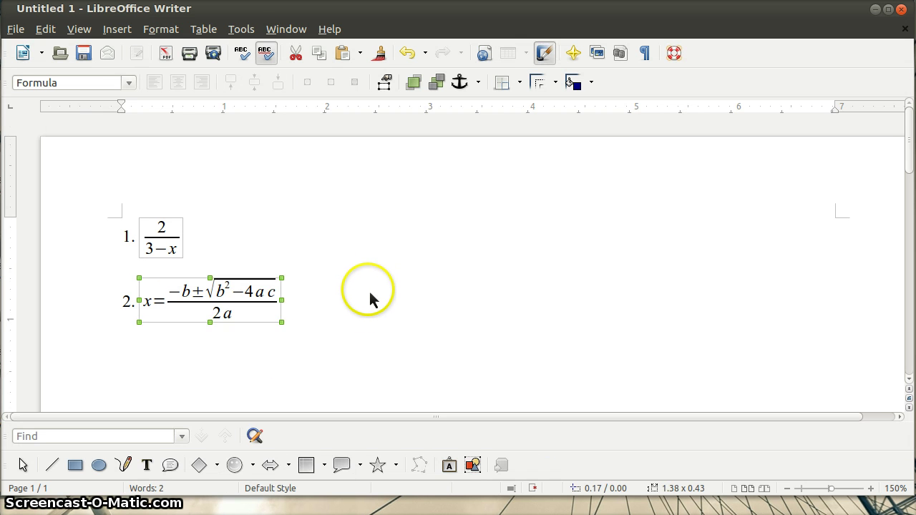
Step: Duplicate the line with the quadratic formula below item 2 and renumber the copy as 3
left_click(371, 294)
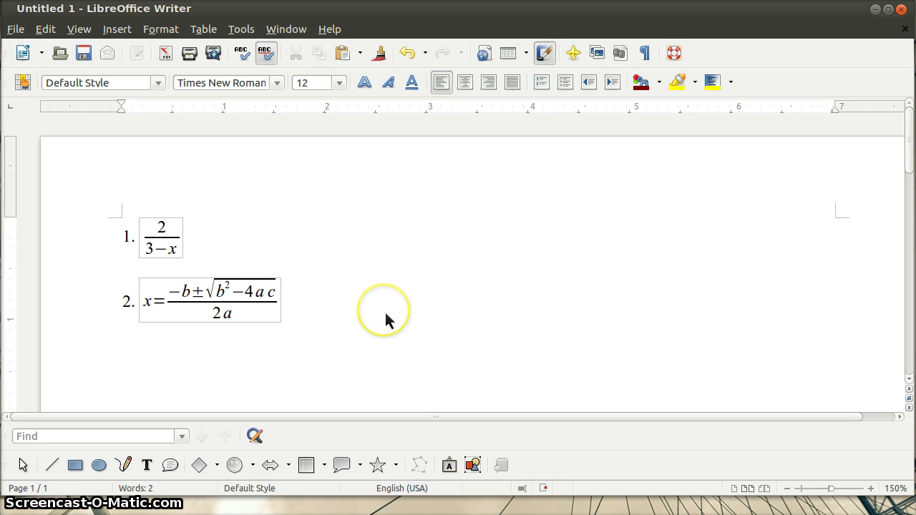
key("shift+Home")
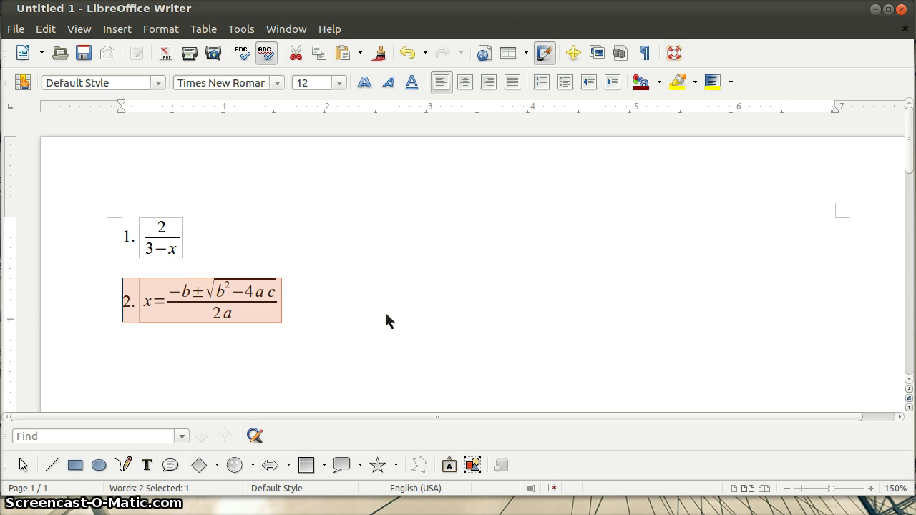
key("End")
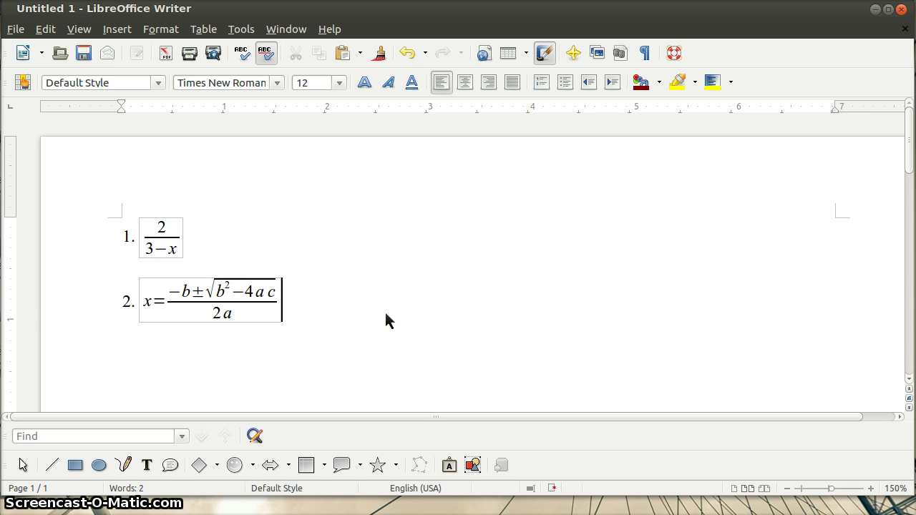
key("Down")
key("ctrl+v")
key("Home")
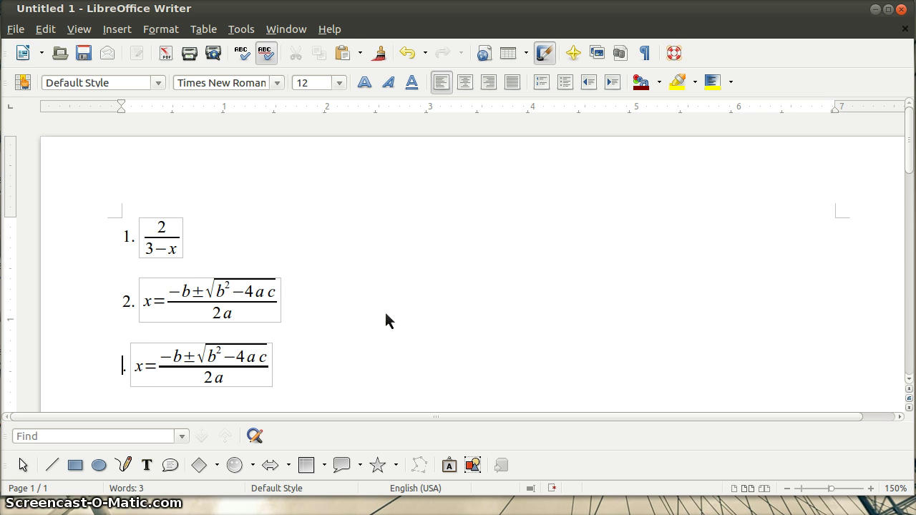
Step: Replace the copied formula in item 3 with the equation 2 x - 3 = 4
double_click(189, 366)
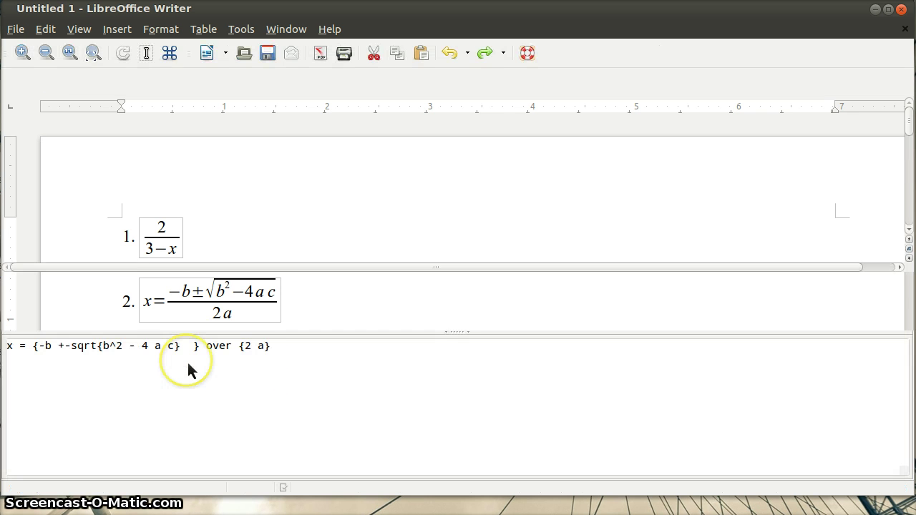
left_click(303, 356)
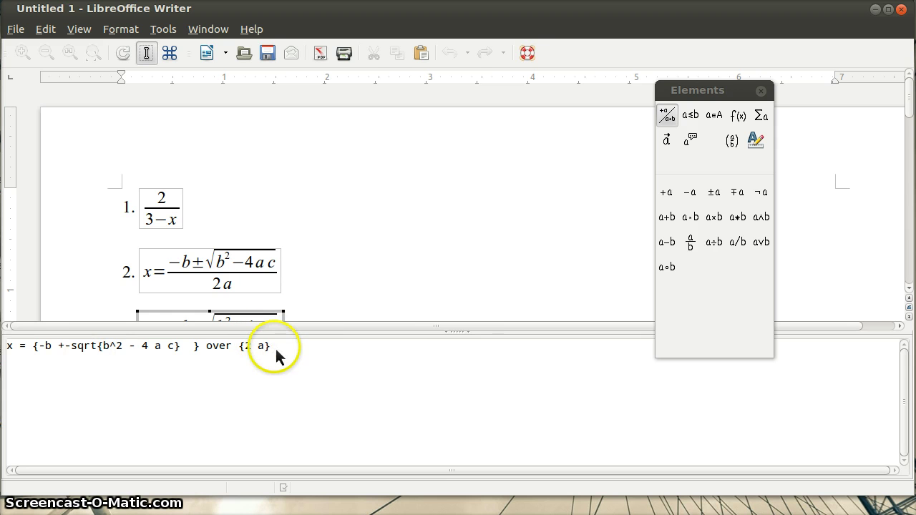
left_click_drag(277, 348, 309, 354)
left_click(38, 353)
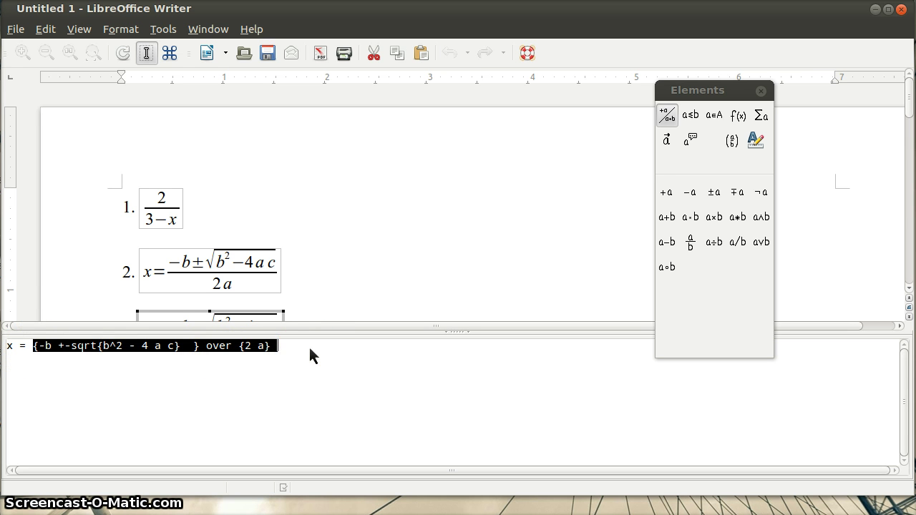
key("Delete")
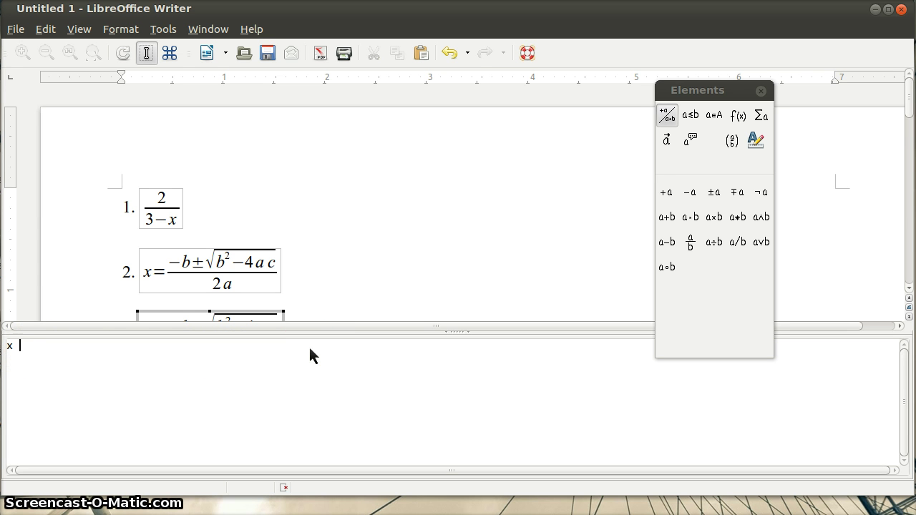
type("- 3")
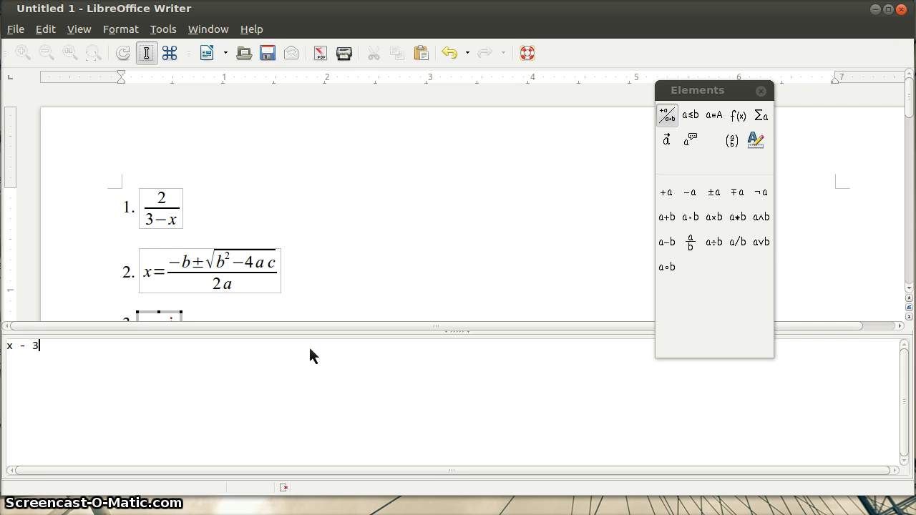
left_click(322, 243)
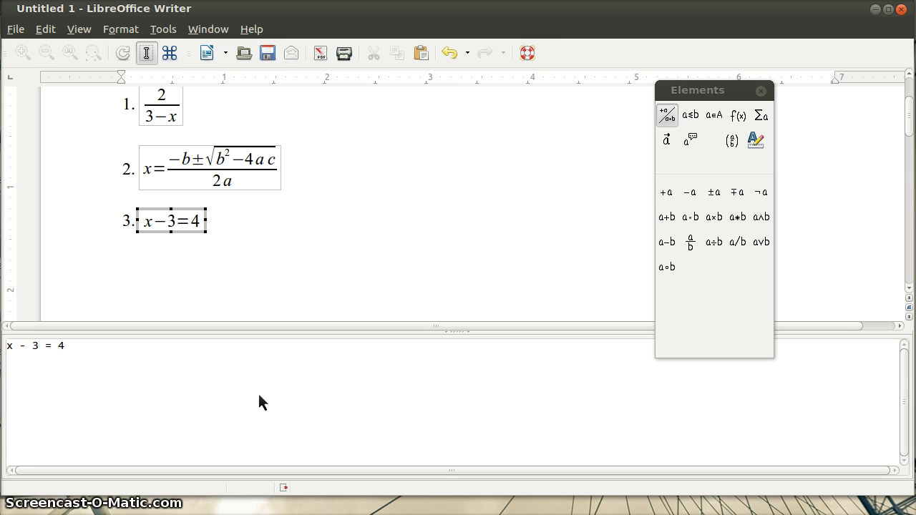
key("Home")
type("2")
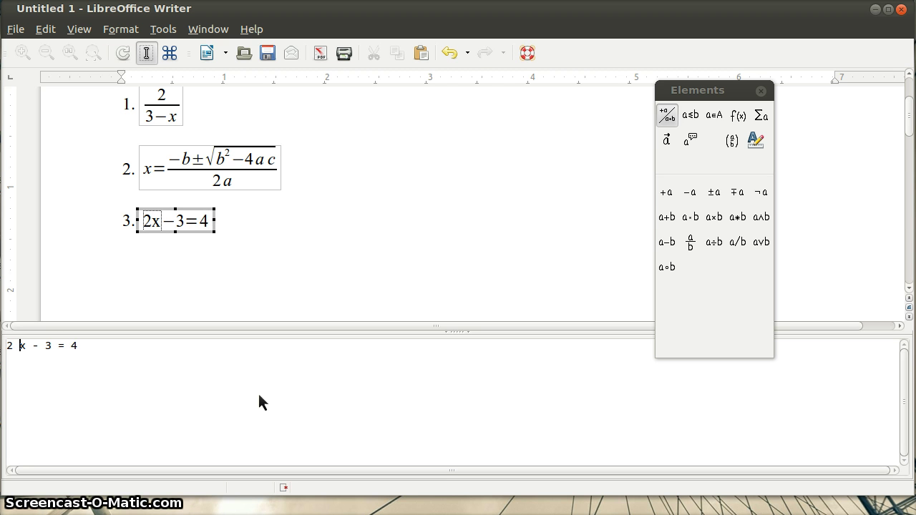
Step: Add a second line to the item 3 formula using newline, containing 2 x = 7
key("End")
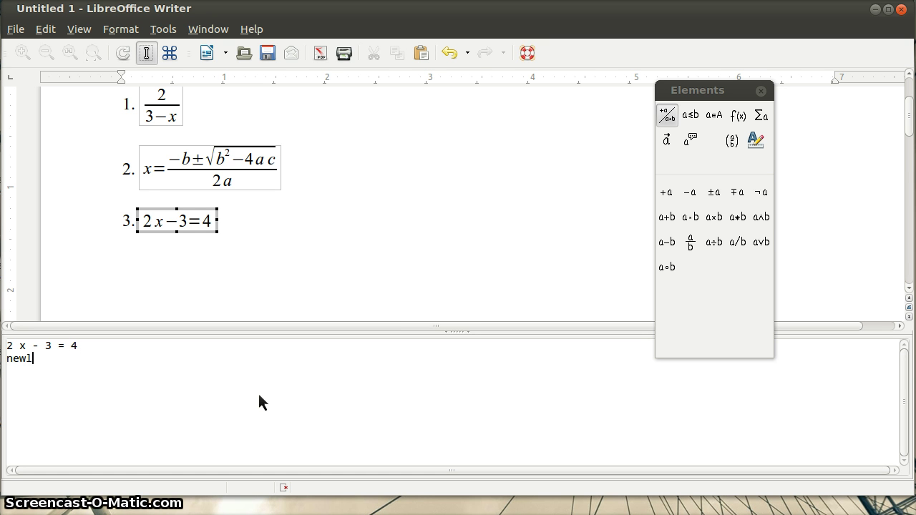
type("newline")
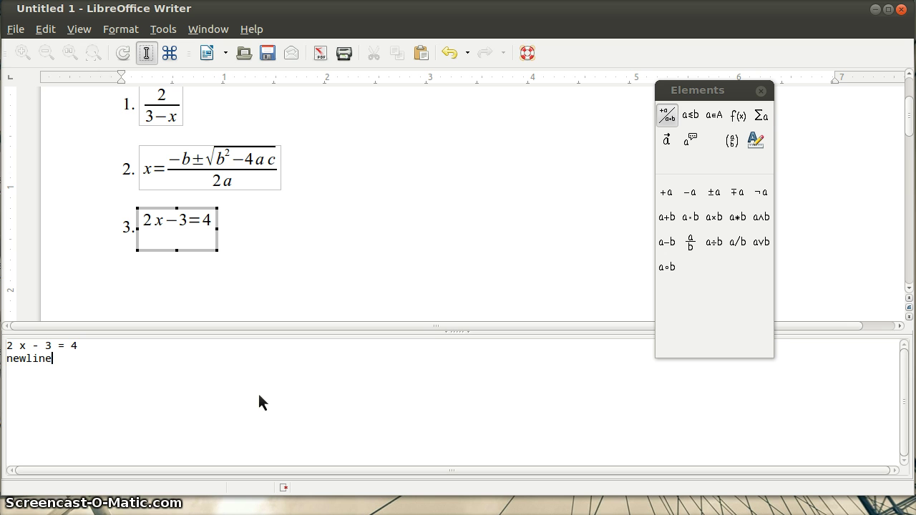
key("Return")
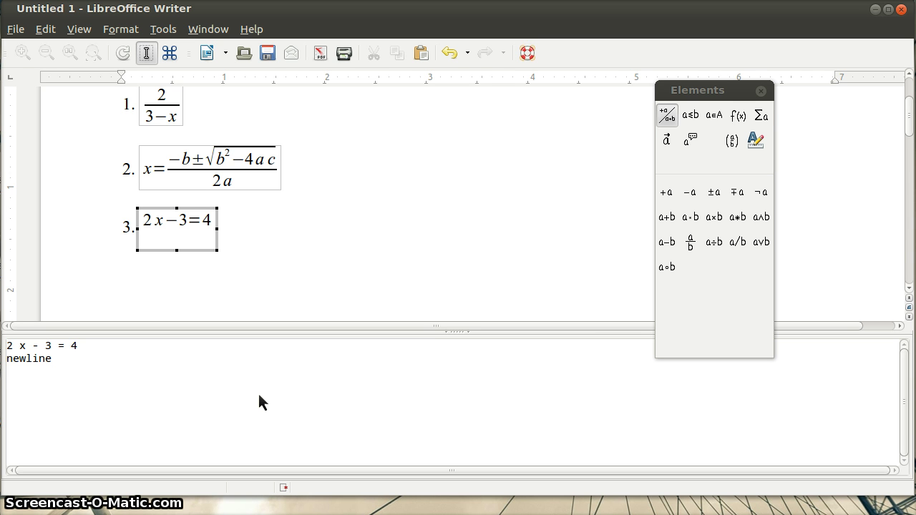
type("2 x =")
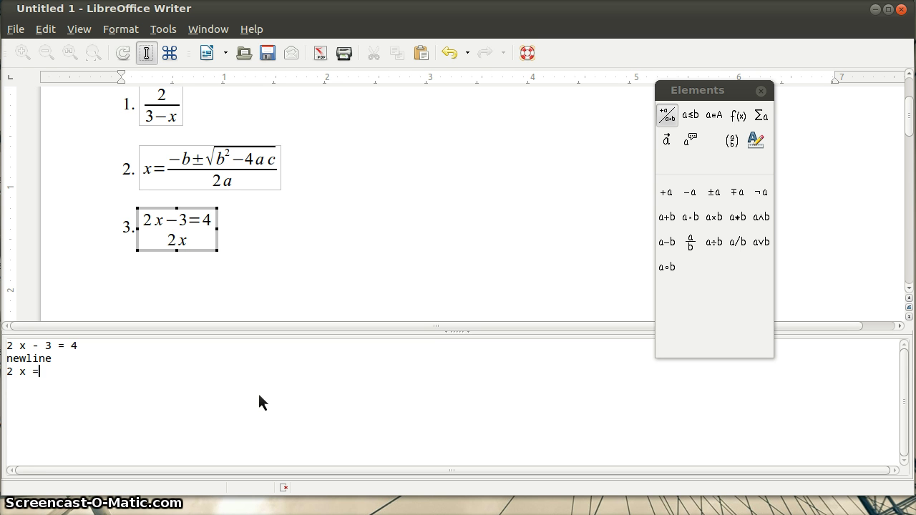
type(" 7 ")
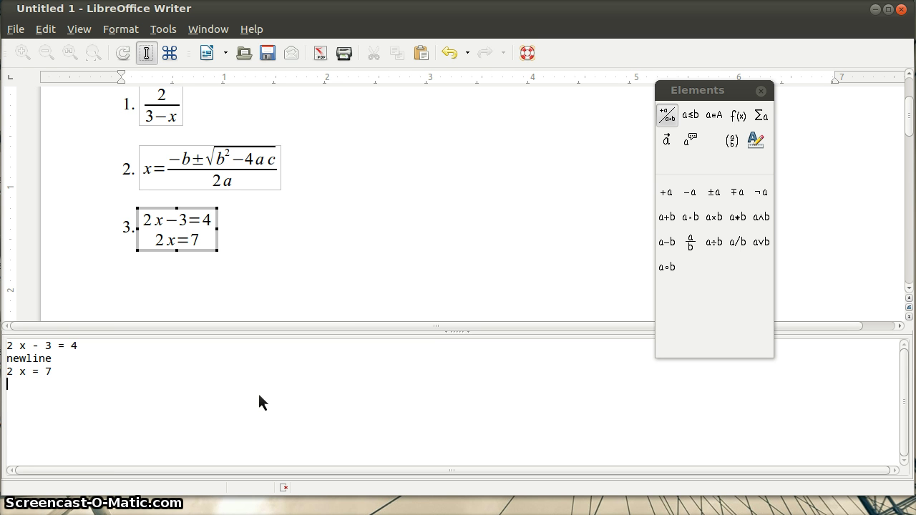
Step: Add a third line to the item 3 formula using newline, containing x = 7 over 2
type("newline")
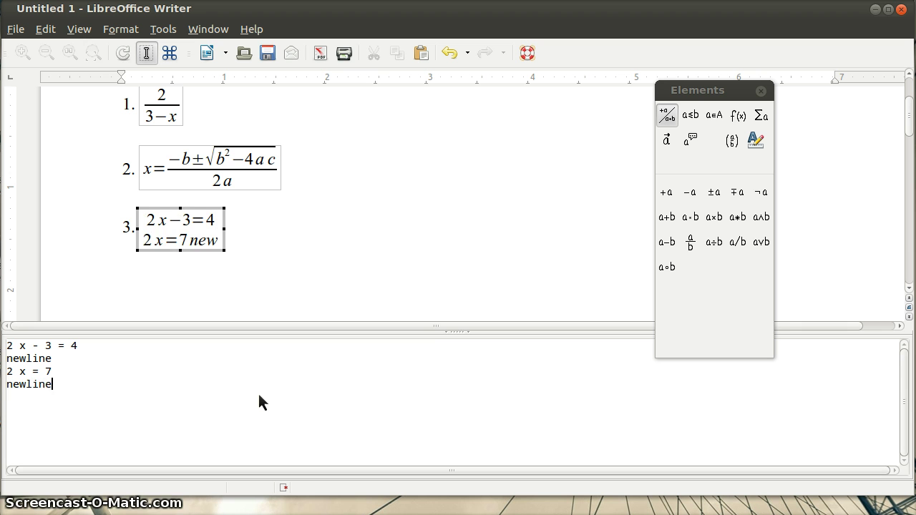
key("Return")
type("x = 7 over 2")
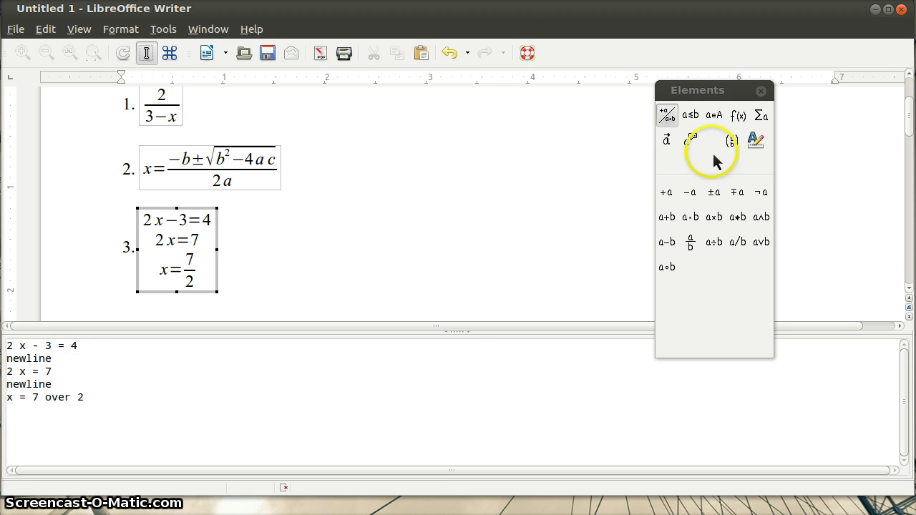
Step: Move the Elements window slightly and toggle its display off and back on
left_click_drag(712, 97, 664, 84)
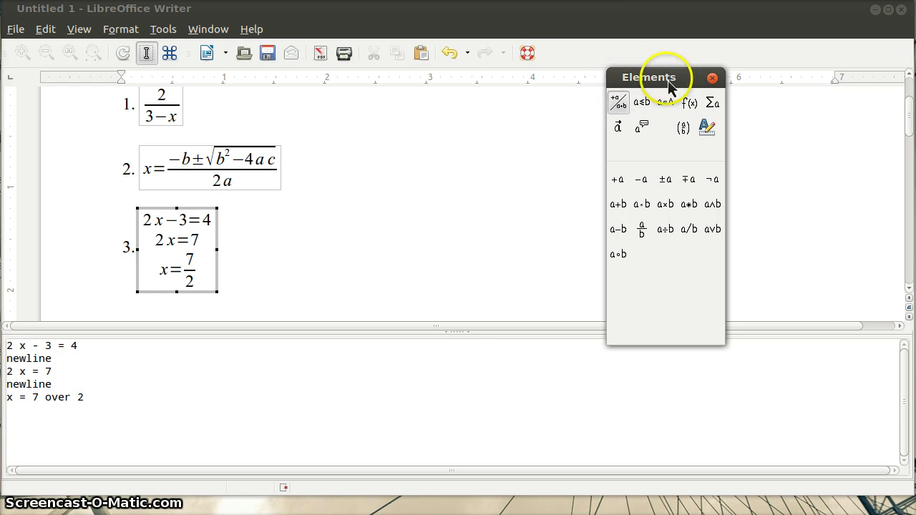
key("alt+o")
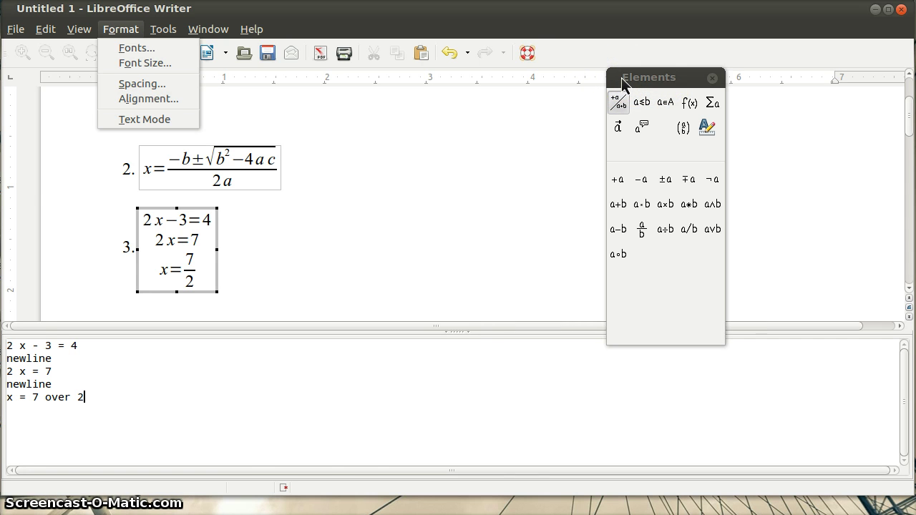
key("Left")
key("Down")
key("Down")
key("Down")
key("Down")
key("Down")
key("Down")
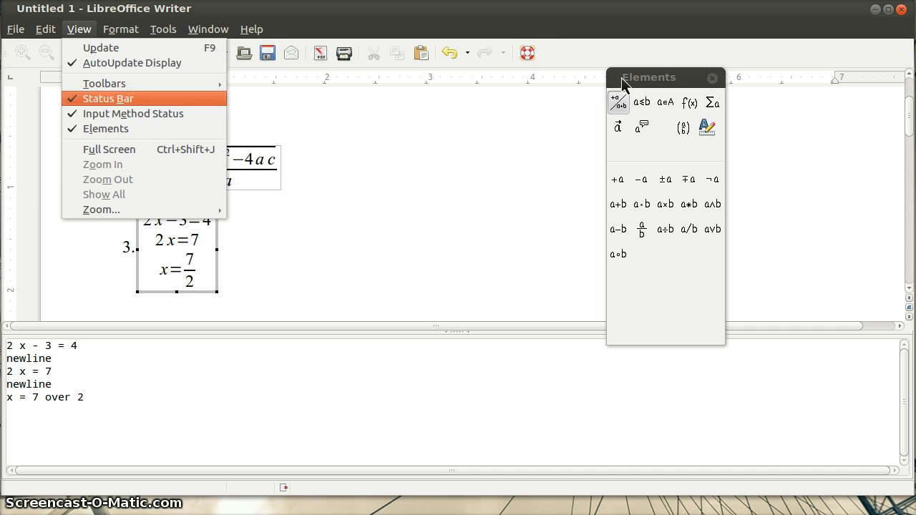
key("Return")
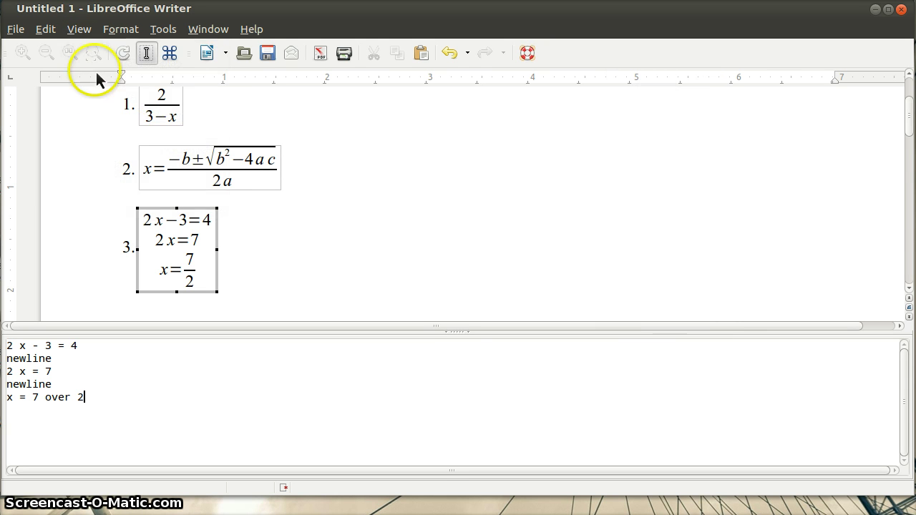
left_click(81, 29)
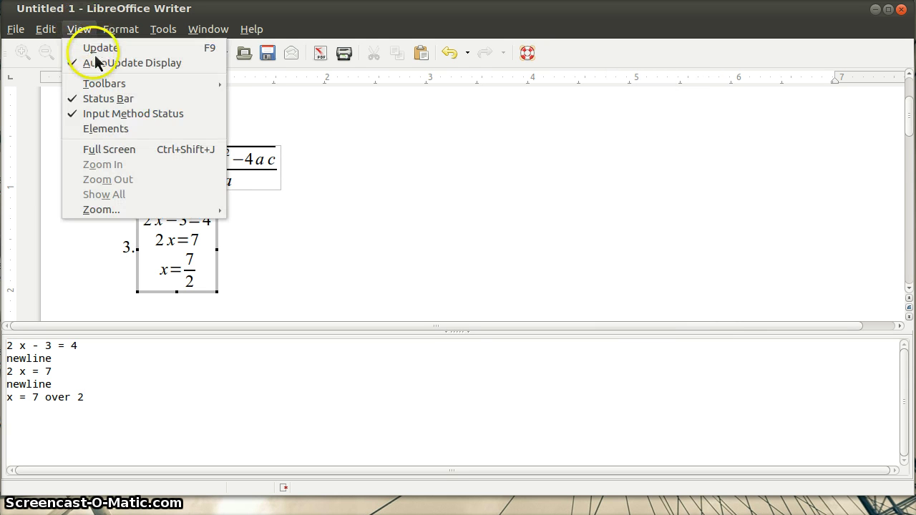
left_click(111, 129)
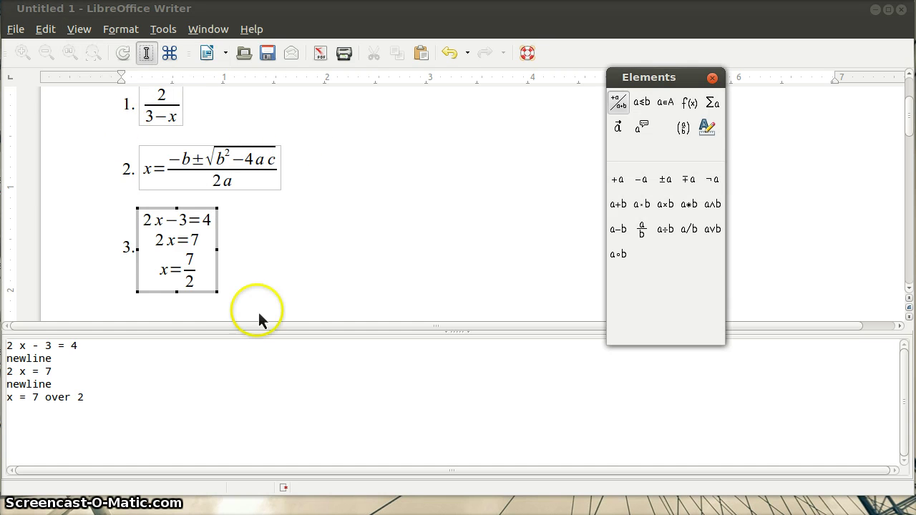
Step: Leave formula editing and duplicate the whole item 3 line onto a new line below it
key("Escape")
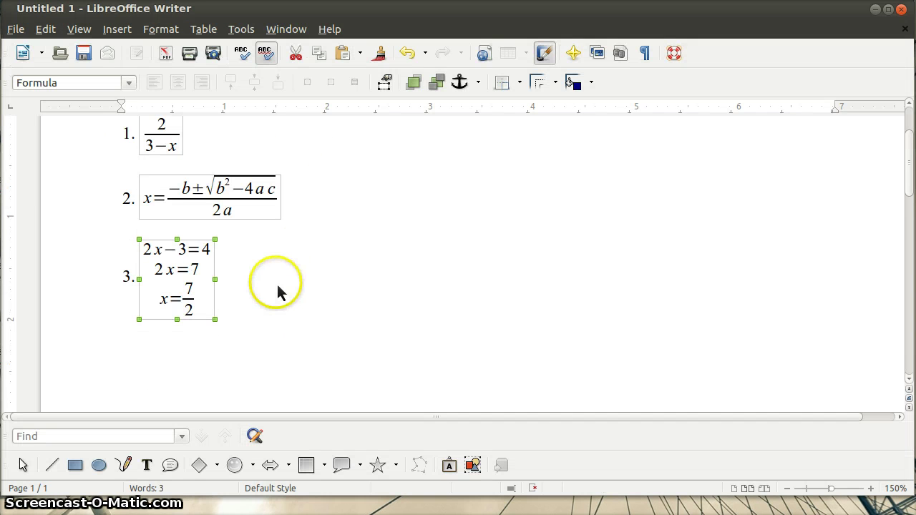
left_click(277, 282)
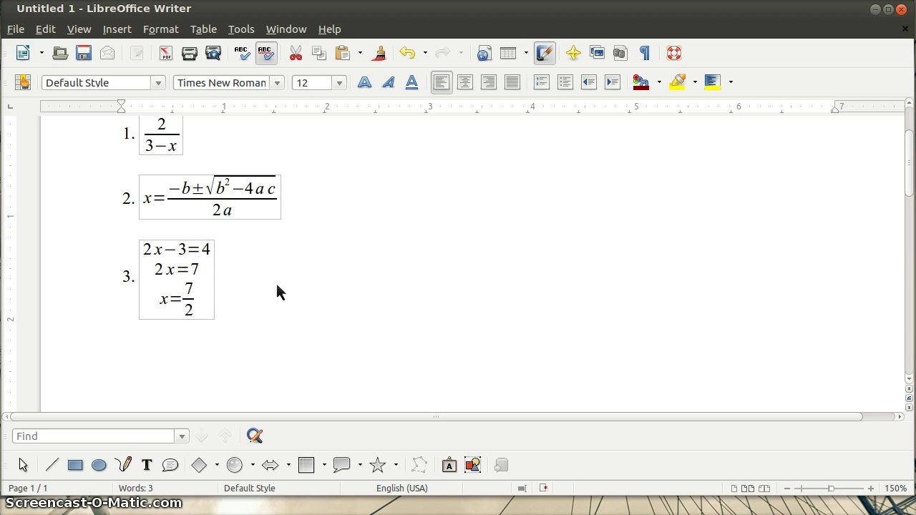
key("Return")
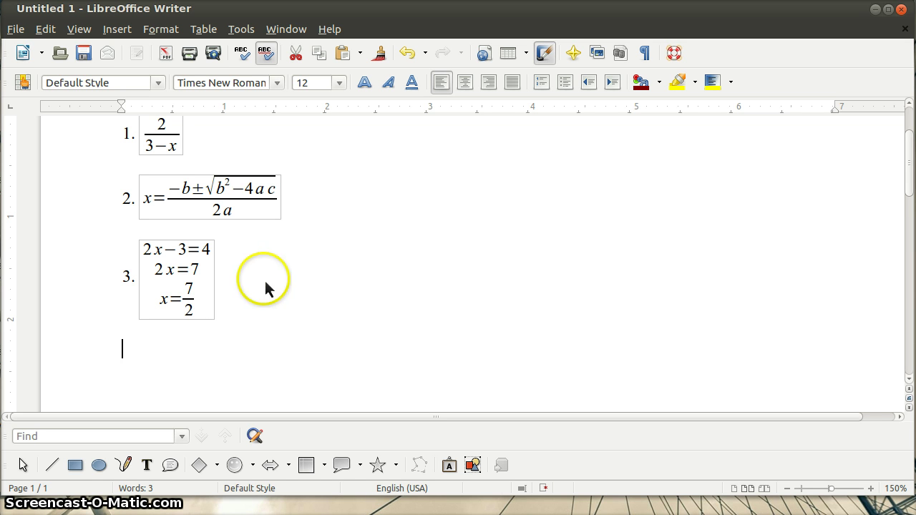
left_click_drag(265, 286, 78, 280)
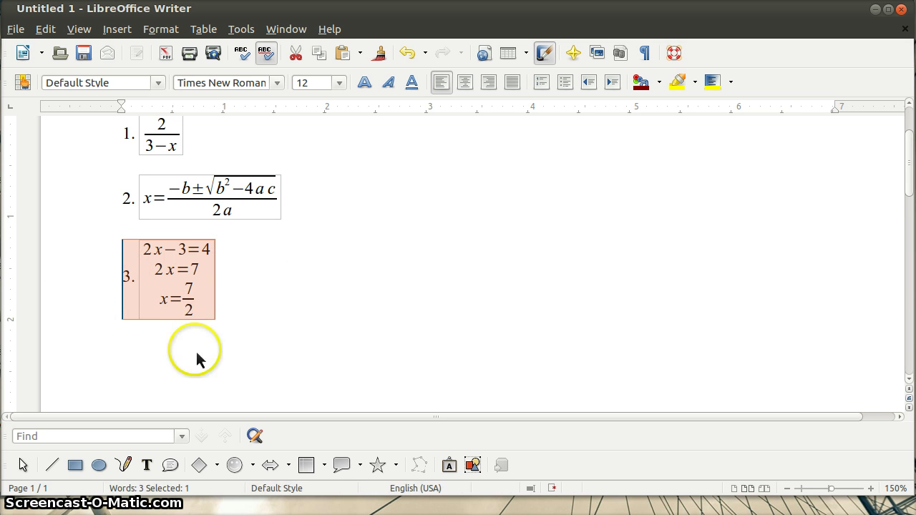
key("ctrl+c")
left_click(174, 362)
key("ctrl+v")
Step: Open the duplicated formula below item 3 for editing and delete all of its markup
left_click(172, 311)
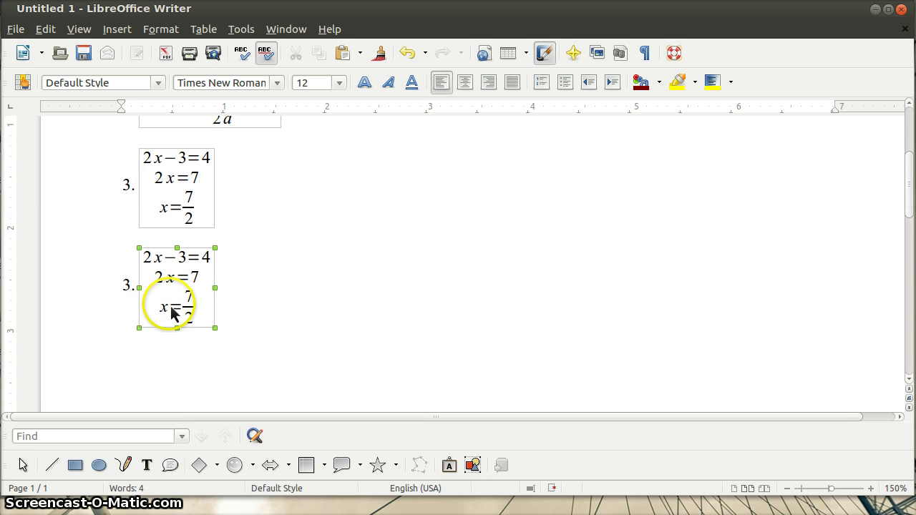
double_click(171, 311)
left_click_drag(86, 397, 7, 358)
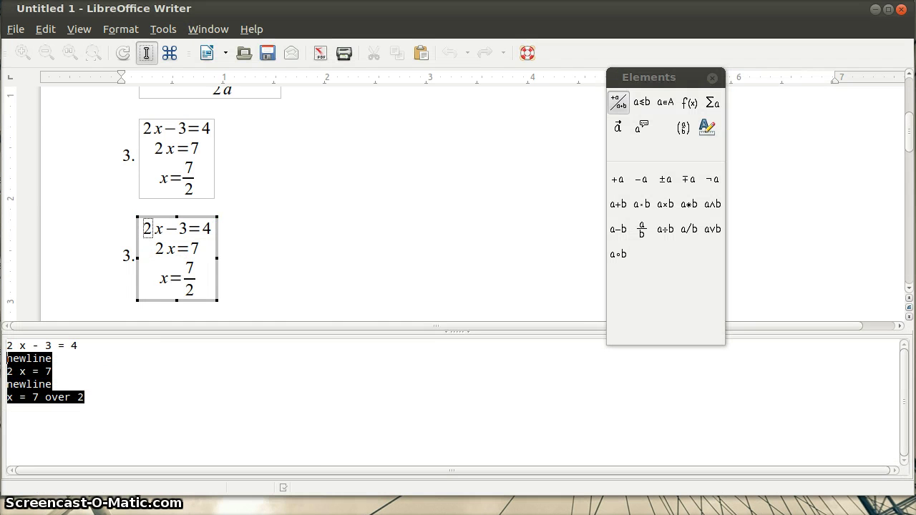
left_click(53, 359)
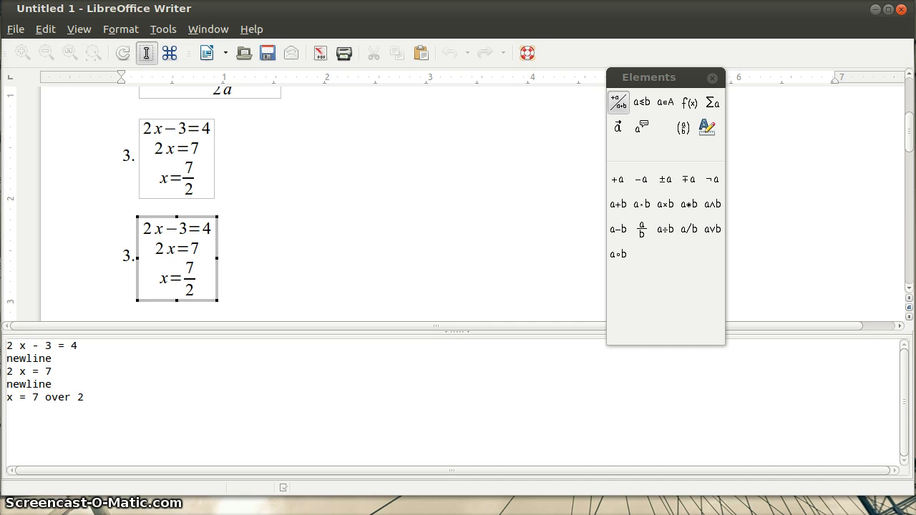
left_click(52, 384)
left_click_drag(85, 397, 8, 346)
key("Delete")
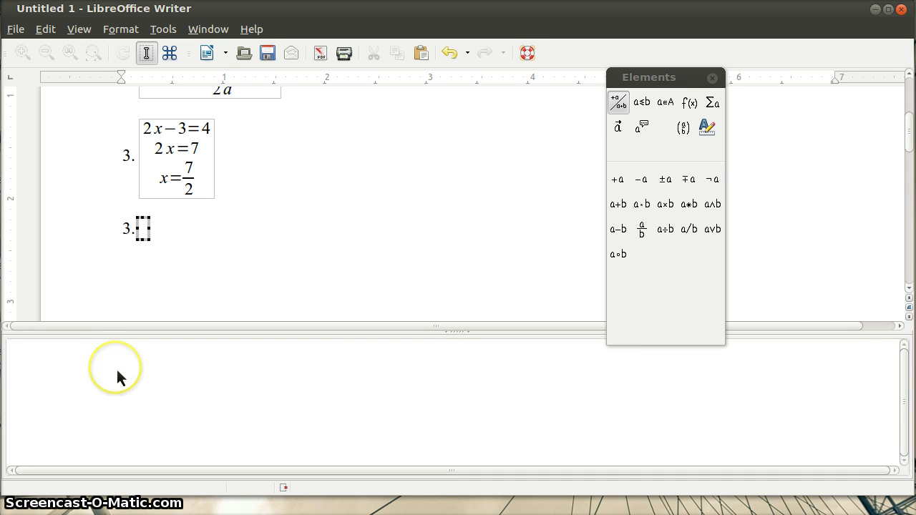
Step: Enter "Let" x = 2 as the emptied formula, with Let as quoted text, and leave formula editing
type("\"Let\"")
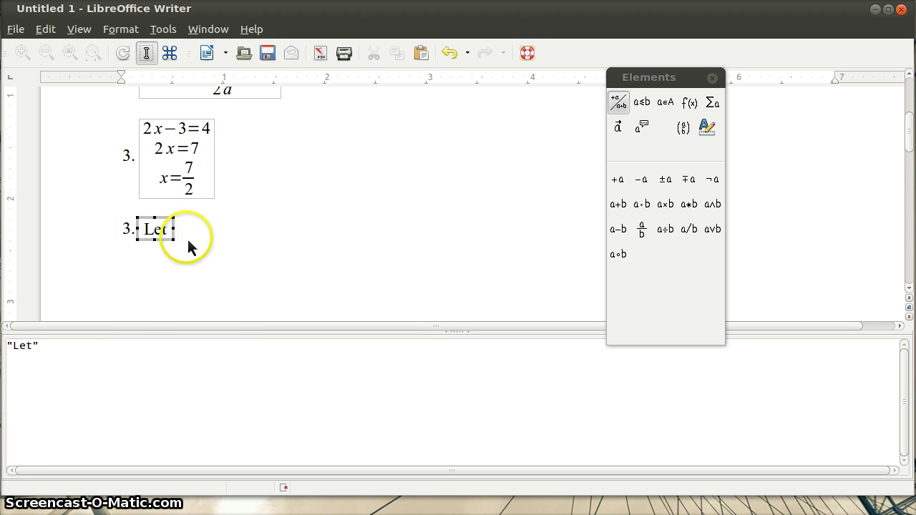
type("x")
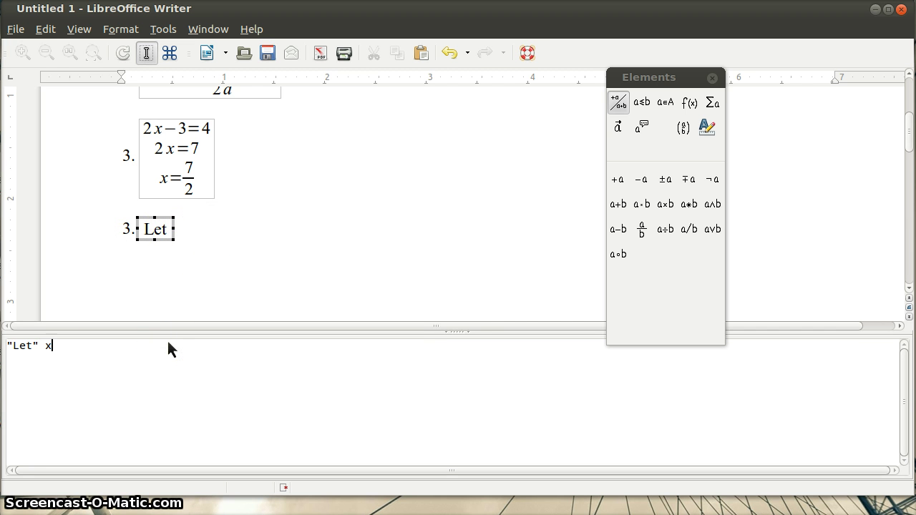
type(" = 2")
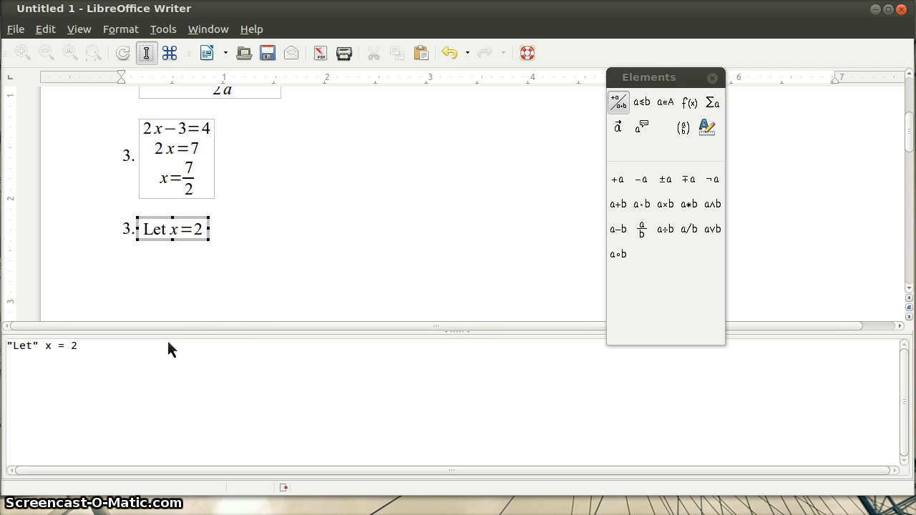
left_click(272, 243)
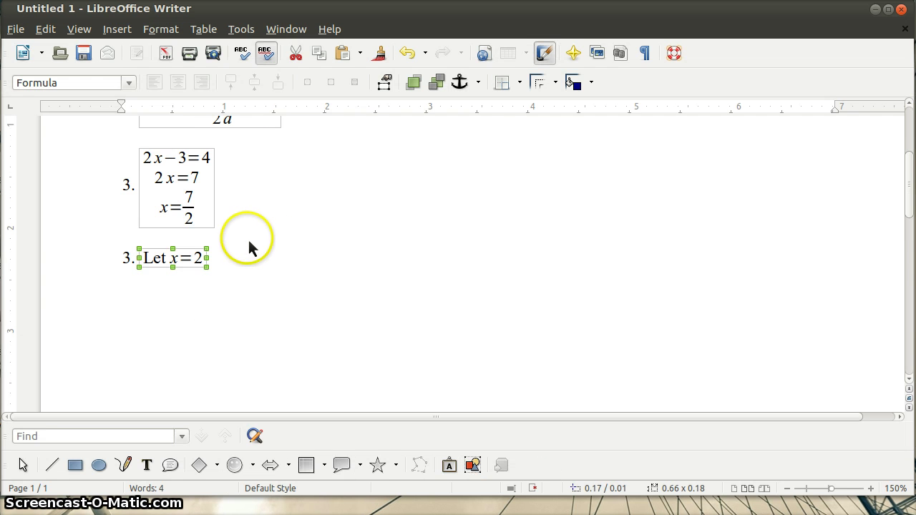
Step: Renumber the Let x = 2 line as item 4 and duplicate it on a new line as item 5
left_click(119, 265)
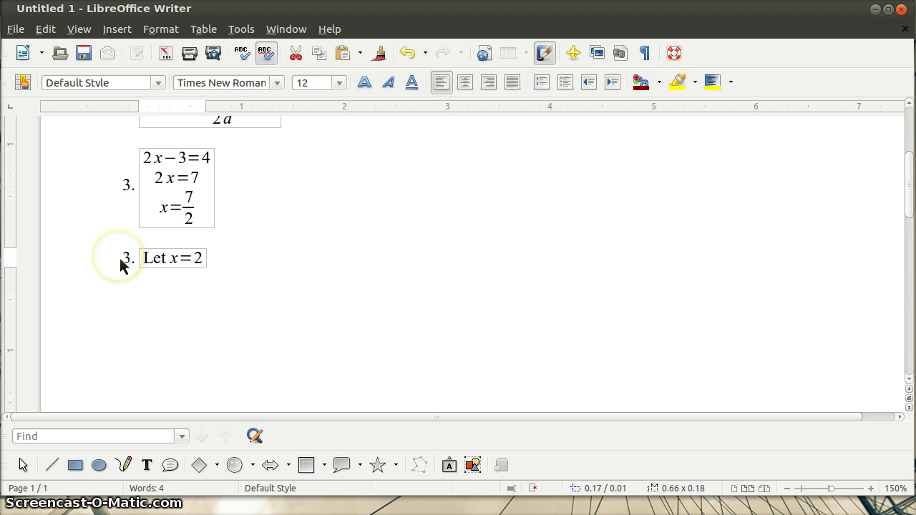
key("shift+End")
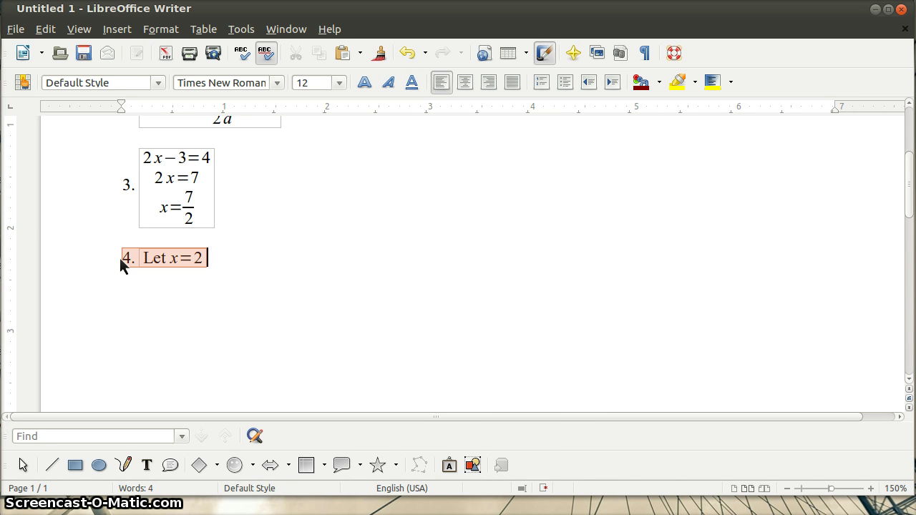
key("Right")
key("Return")
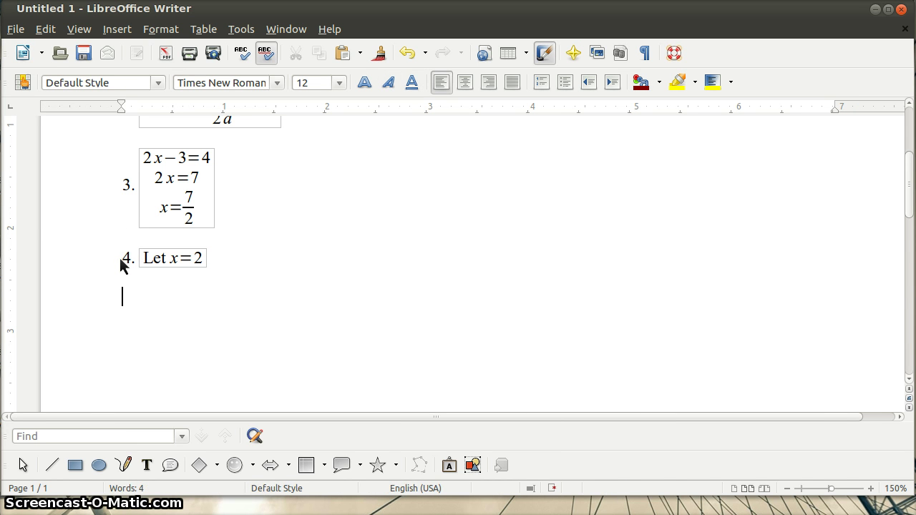
key("ctrl+v")
left_click(124, 301)
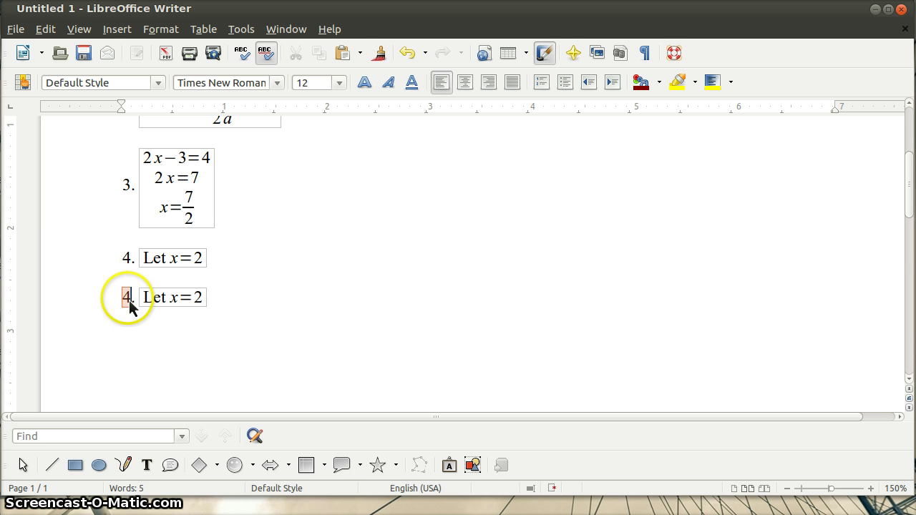
left_click(137, 309)
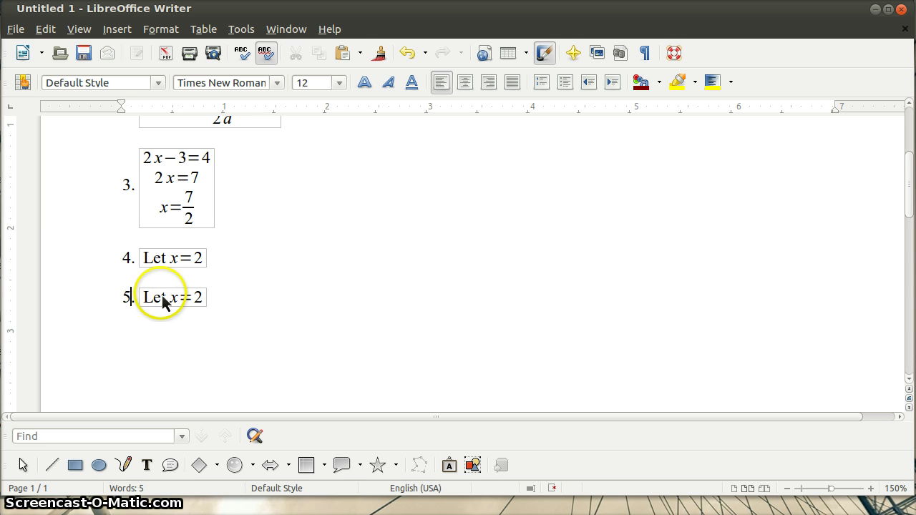
Step: Replace the item 5 formula with "=" 3, putting the leading equals sign in quotation marks, and leave formula editing
double_click(163, 301)
left_click_drag(103, 346, 6, 346)
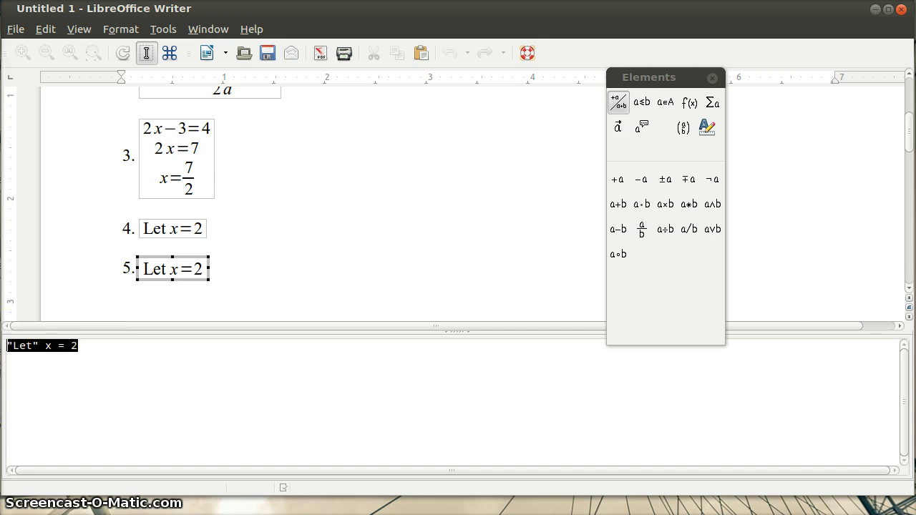
type("= 3")
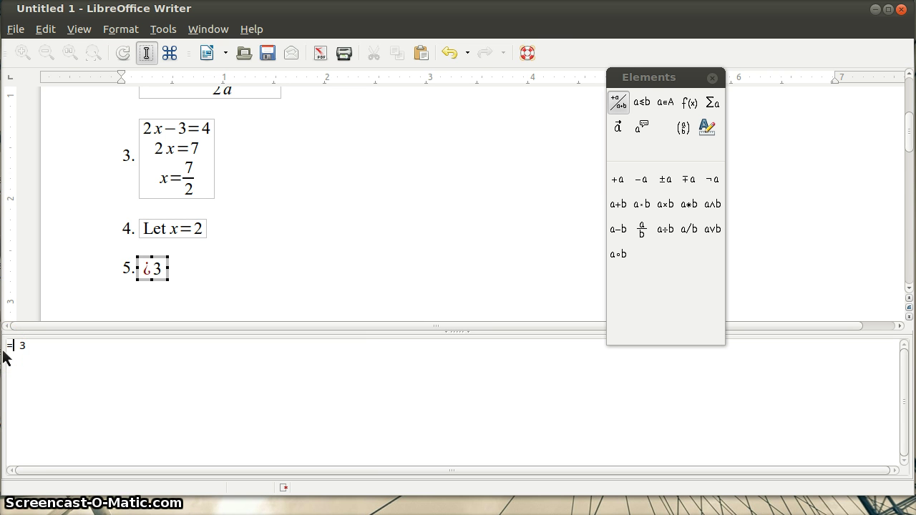
key("BackSpace")
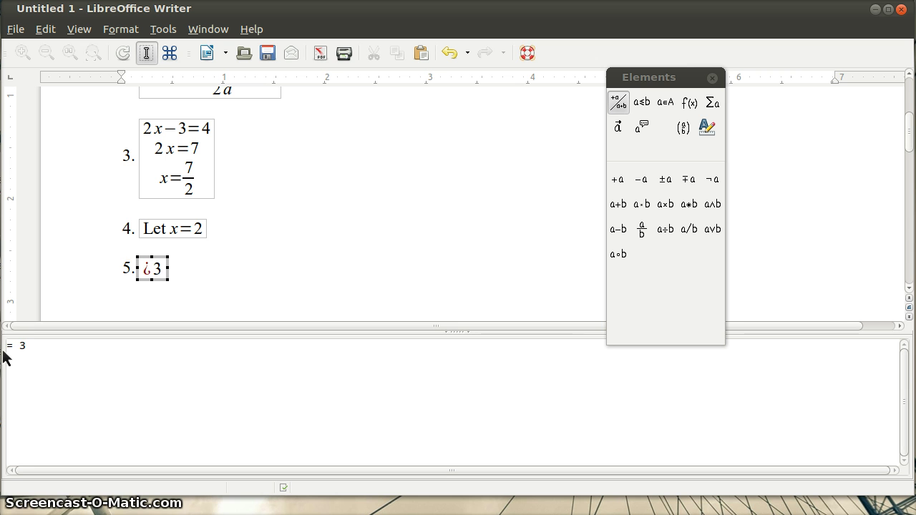
type("\"=\"")
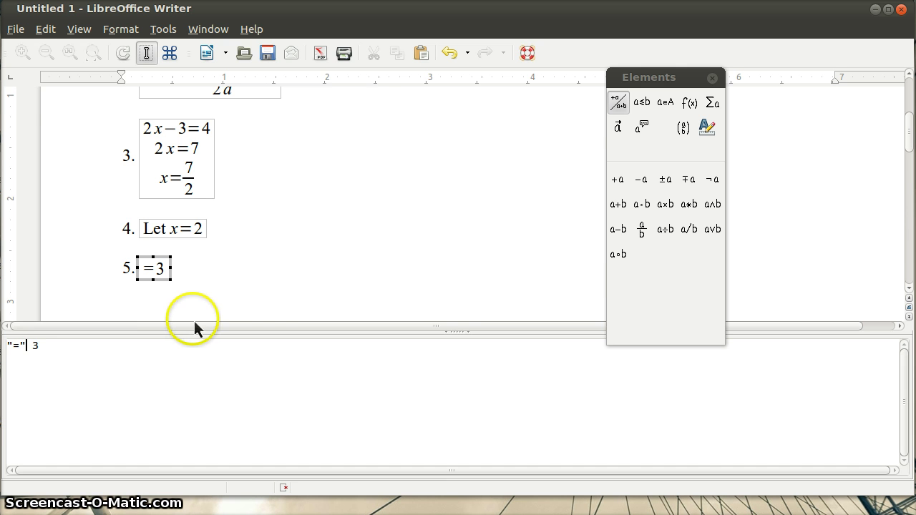
left_click(259, 259)
Step: Duplicate the item 5 line onto a new line below it and number the copy 6
left_click(215, 312)
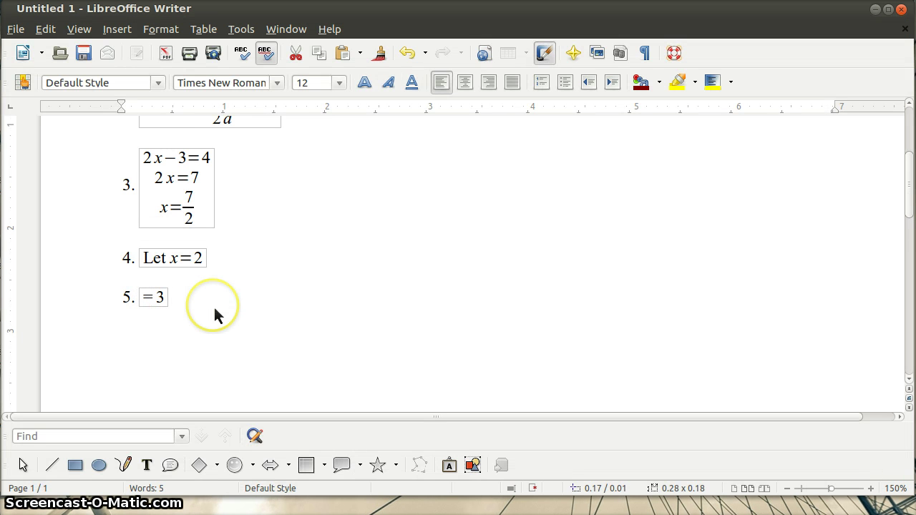
key("shift+Home")
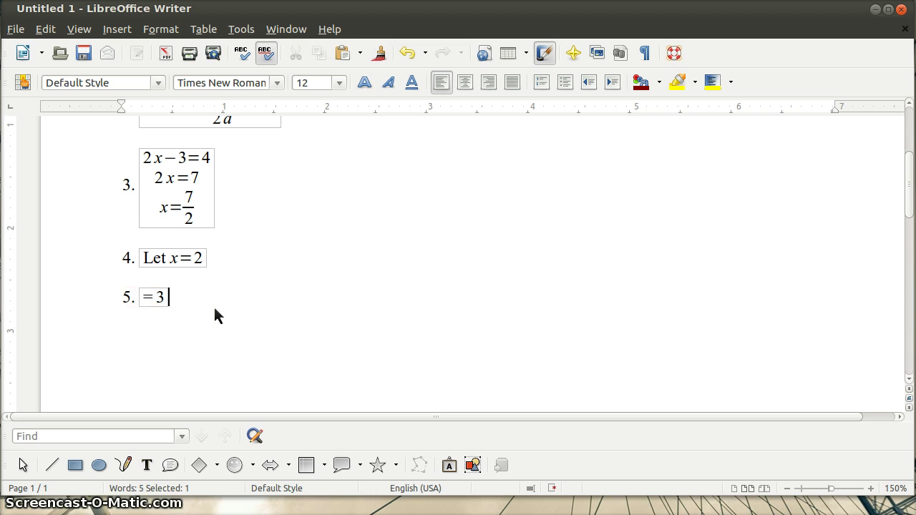
key("ctrl+c")
key("End")
key("Return")
key("ctrl+v")
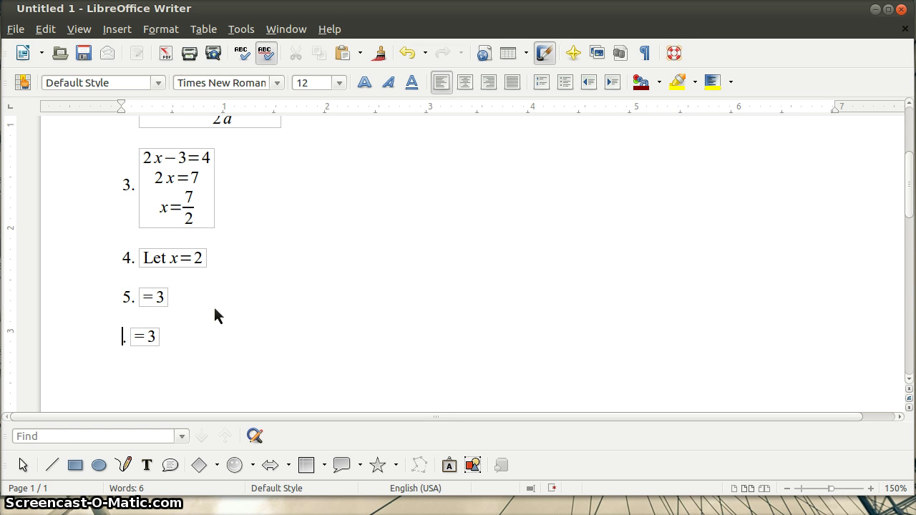
type("6")
Step: Clear the item 6 formula and insert an N-th Root from the function elements in its place
double_click(157, 334)
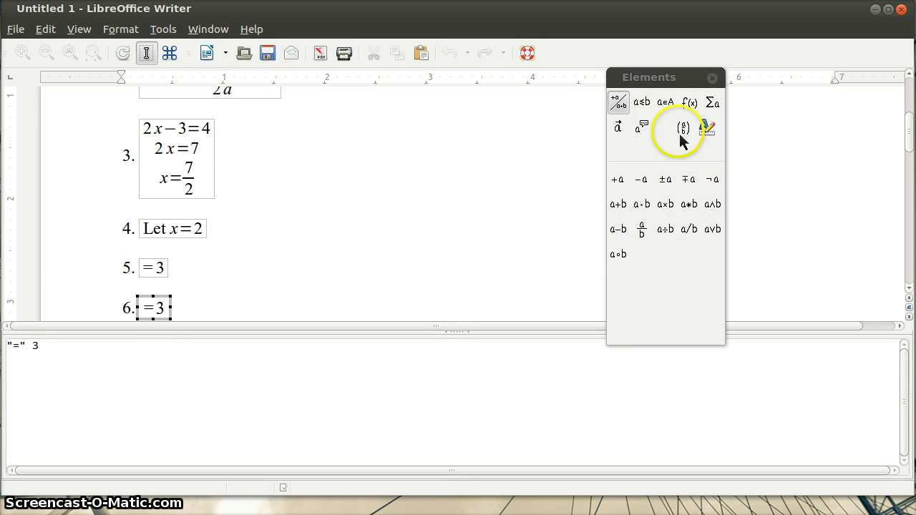
left_click(690, 108)
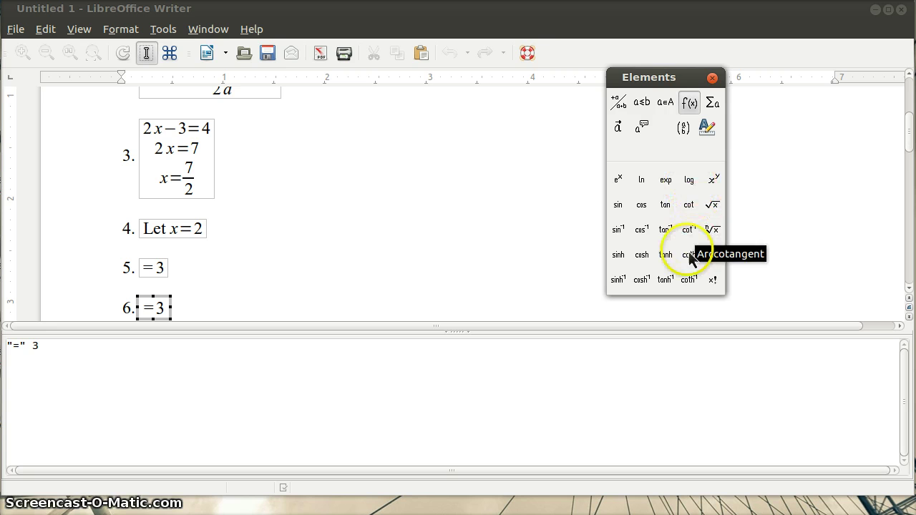
left_click(71, 360)
key("ctrl+a")
key("BackSpace")
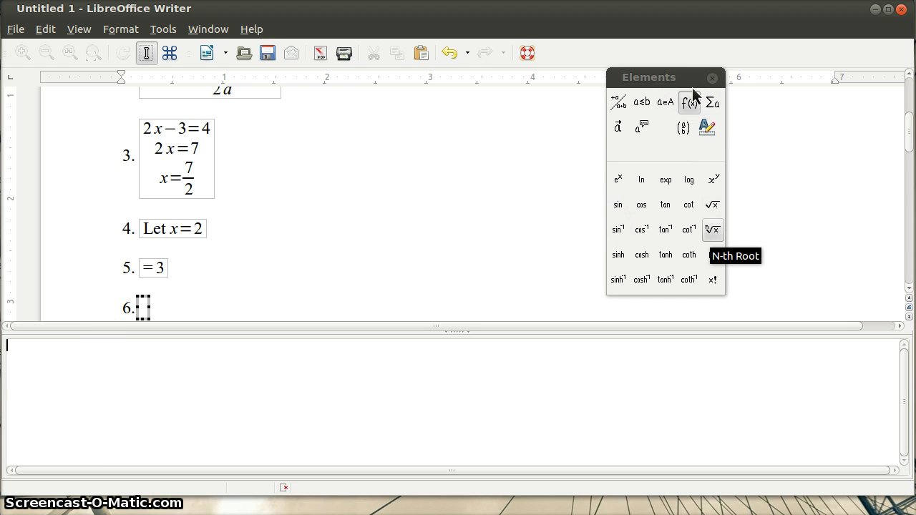
left_click(712, 229)
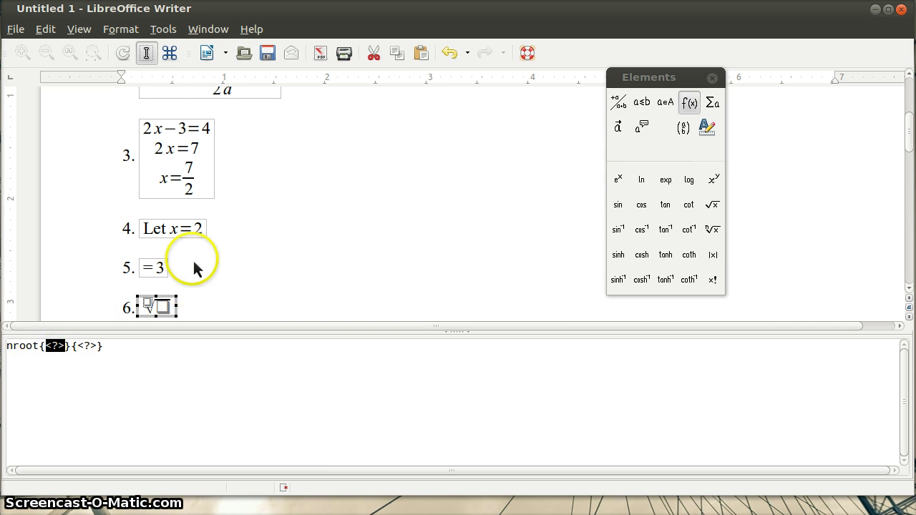
Step: Set the item 6 root's index to 3 and its radicand to 7, and leave formula editing
scroll(274, 289, "down", 2)
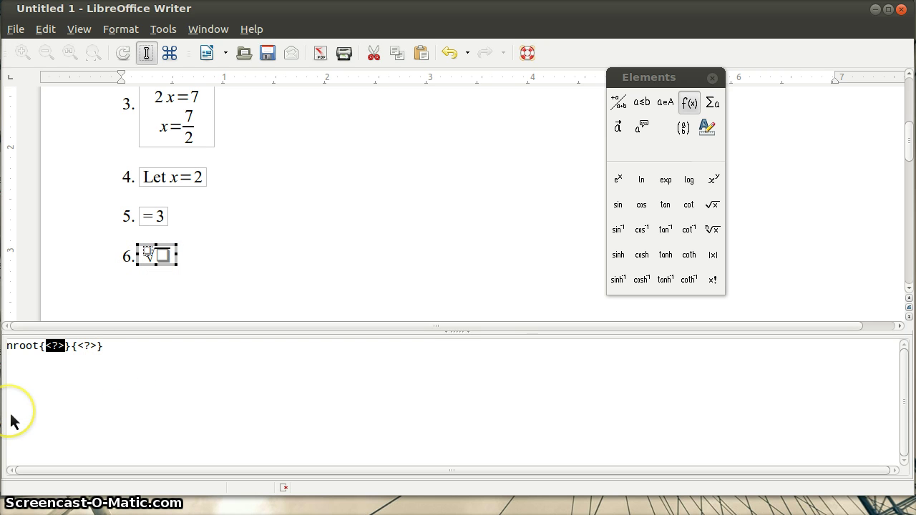
type("3")
key("F4")
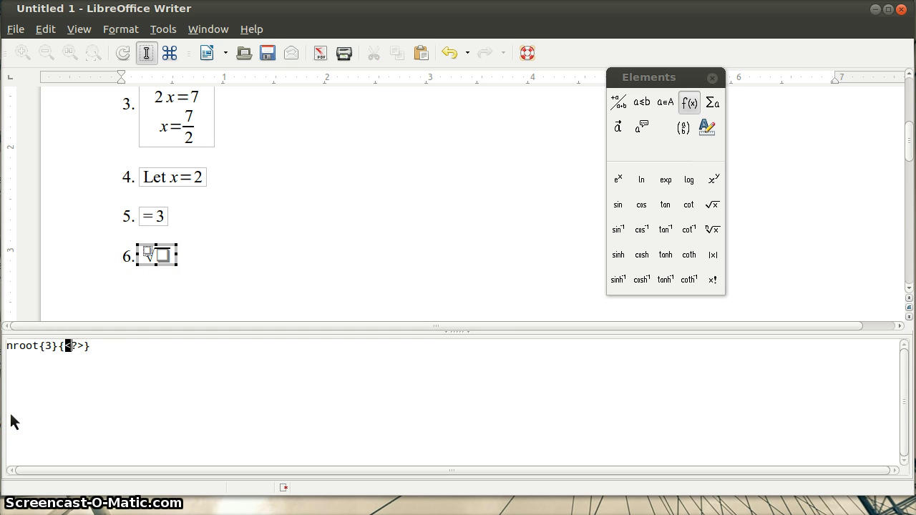
type("7")
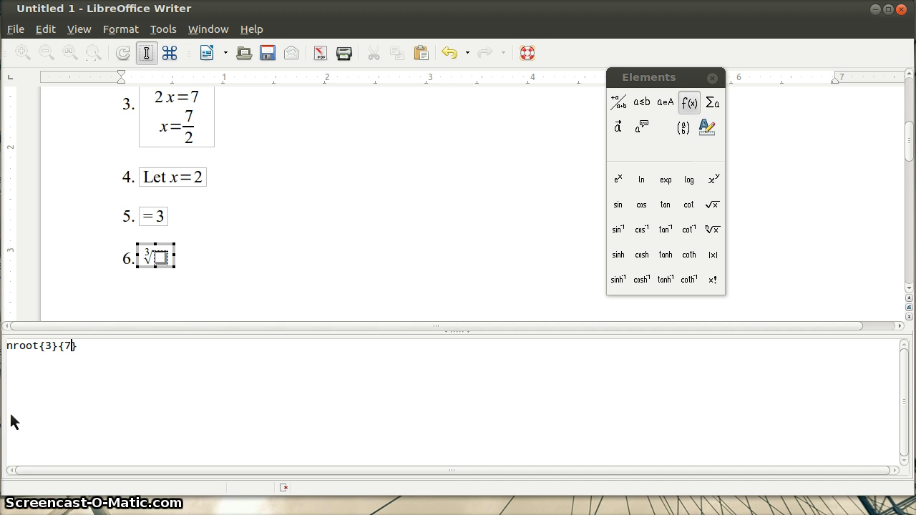
left_click(290, 277)
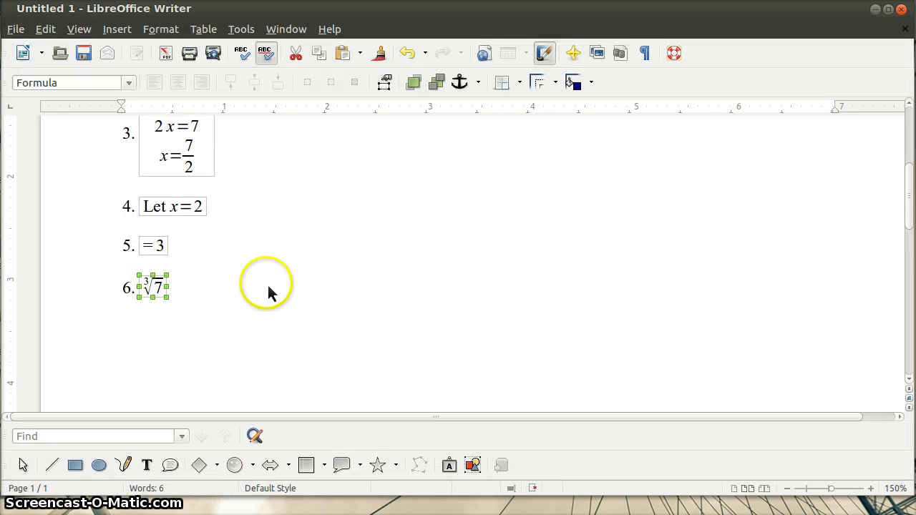
Step: Paste the copied item 5 line below item 6, remove the extra blank line and number the copy 7
left_click(261, 284)
key("Return")
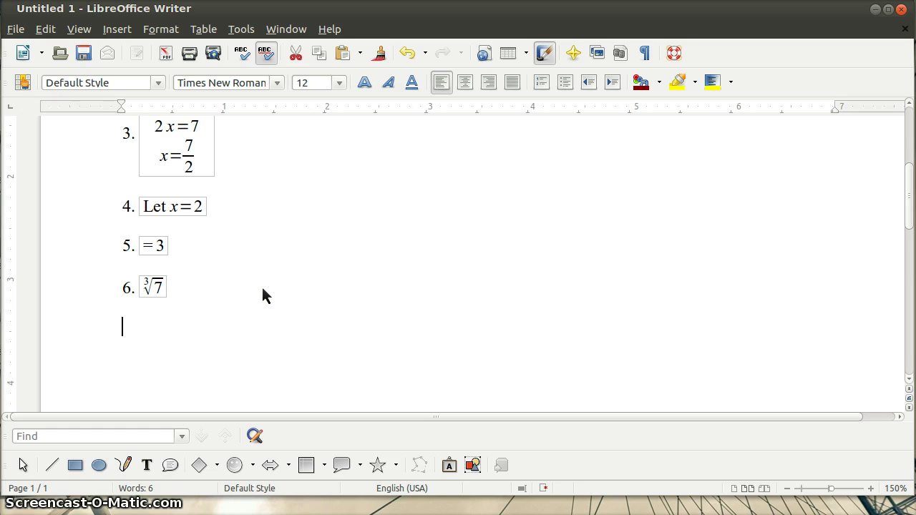
key("ctrl+v")
key("Up")
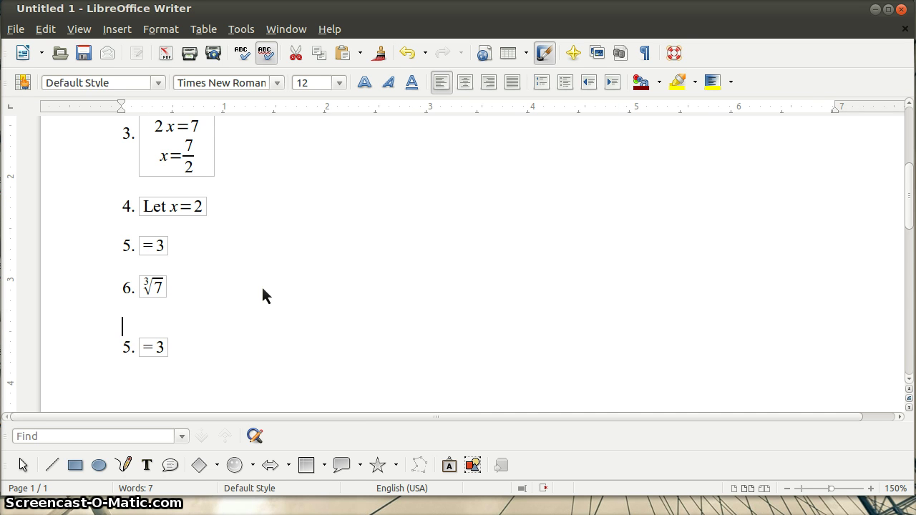
key("Delete")
key("Delete")
type("7")
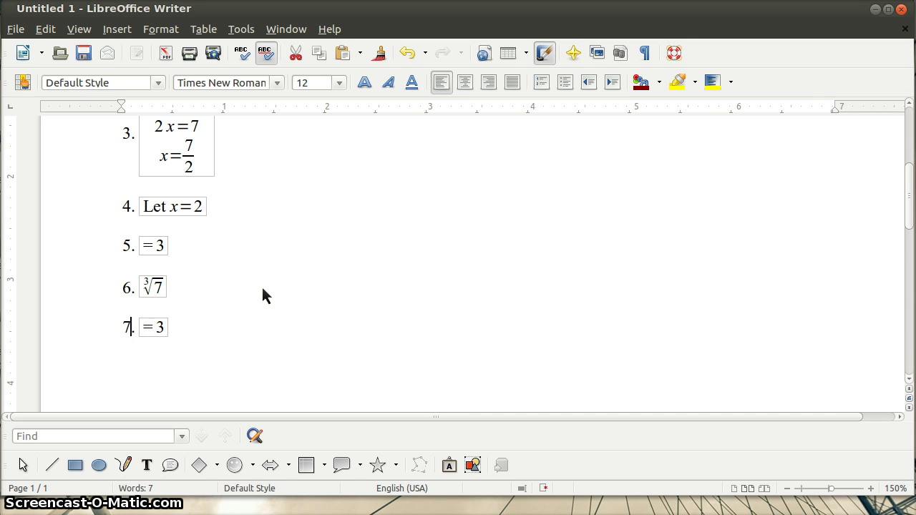
Step: Clear the item 7 formula and insert the Cosine function from the function elements in its place
left_click(156, 334)
double_click(157, 335)
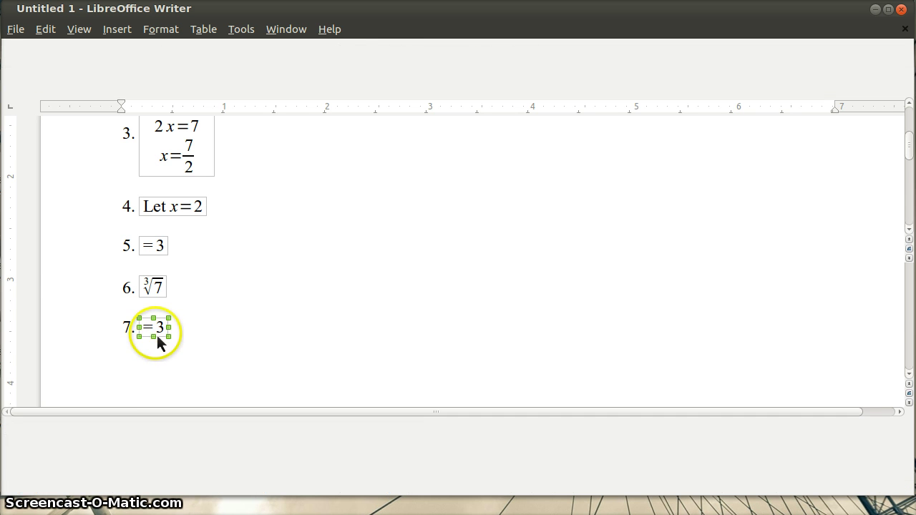
left_click_drag(41, 347, 7, 347)
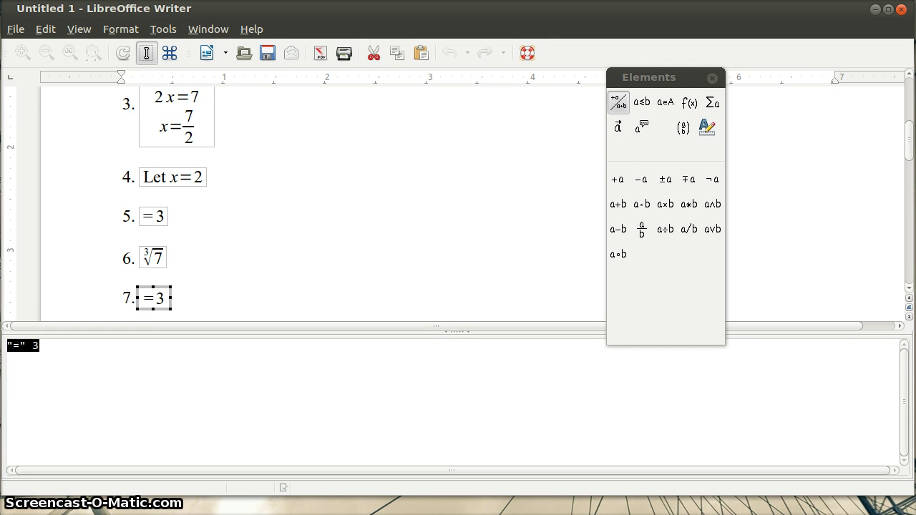
key("BackSpace")
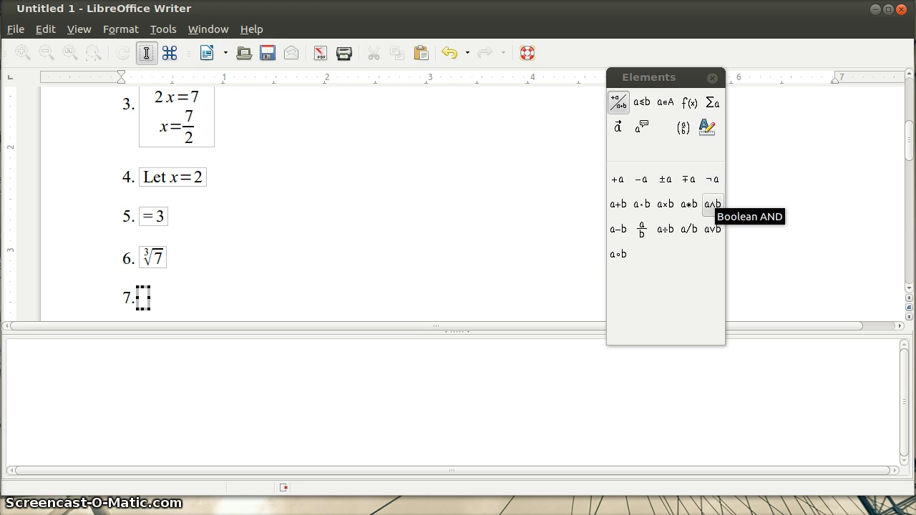
left_click(689, 102)
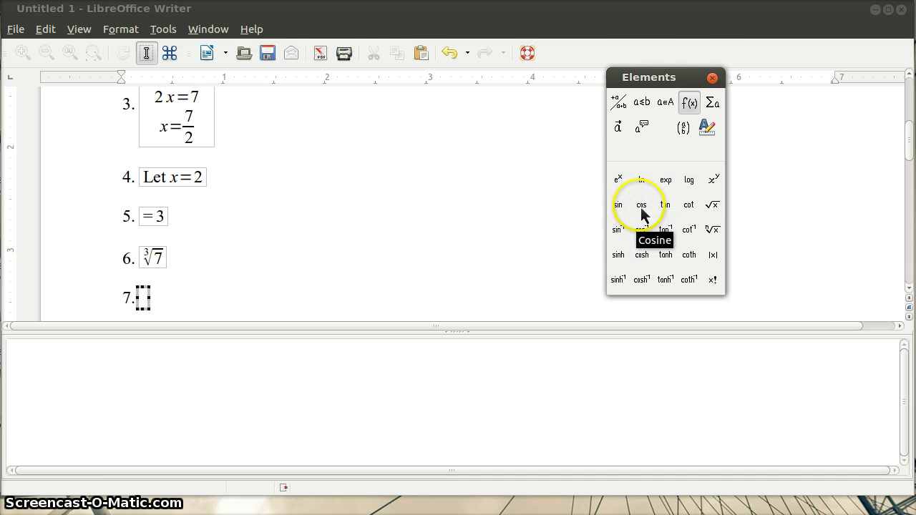
left_click(642, 210)
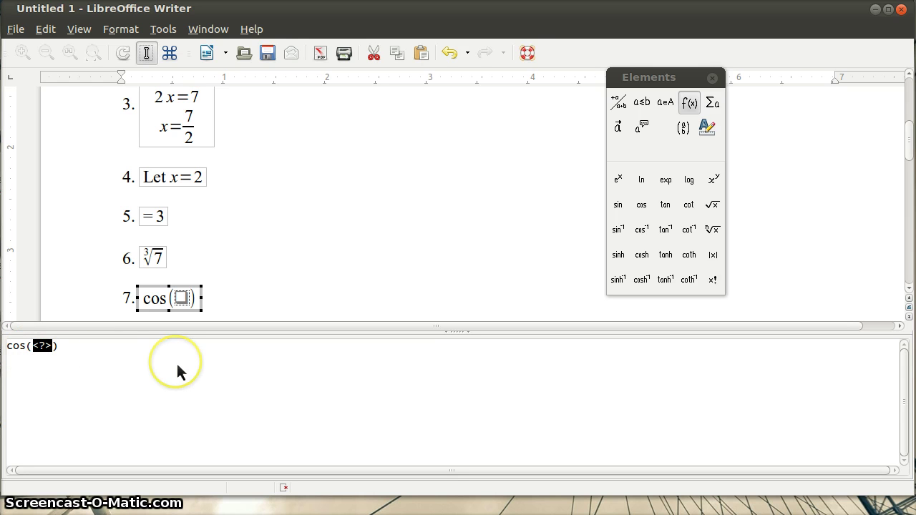
Step: Complete the item 7 formula as cos(x - 2) = 1 over 2 and leave formula editing
type("x - 2")
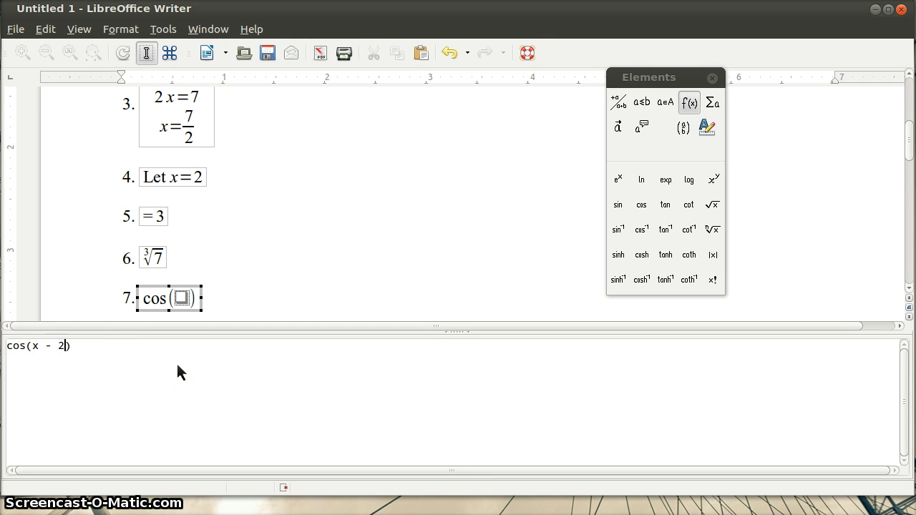
left_click(125, 414)
left_click(118, 352)
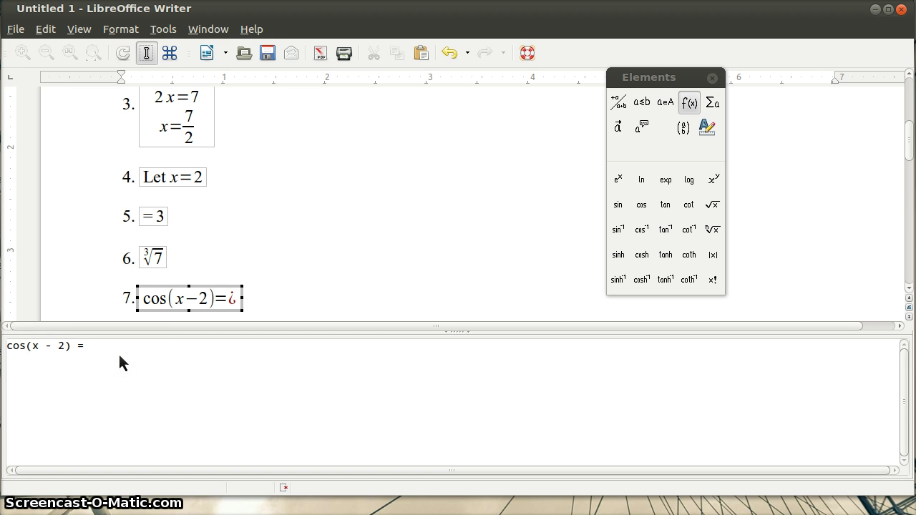
type("= 1 over 2")
left_click(349, 271)
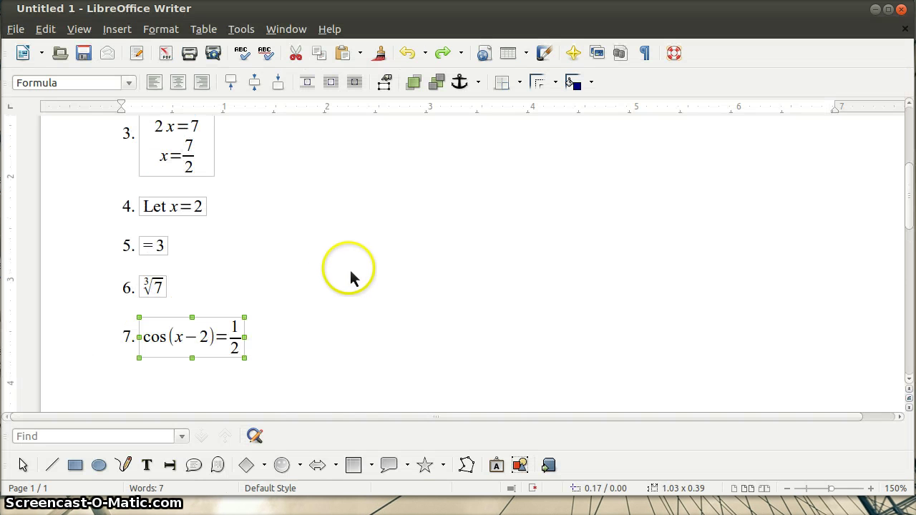
Step: Duplicate the item 7 line onto a new line below it and number the copy 8
left_click(279, 330)
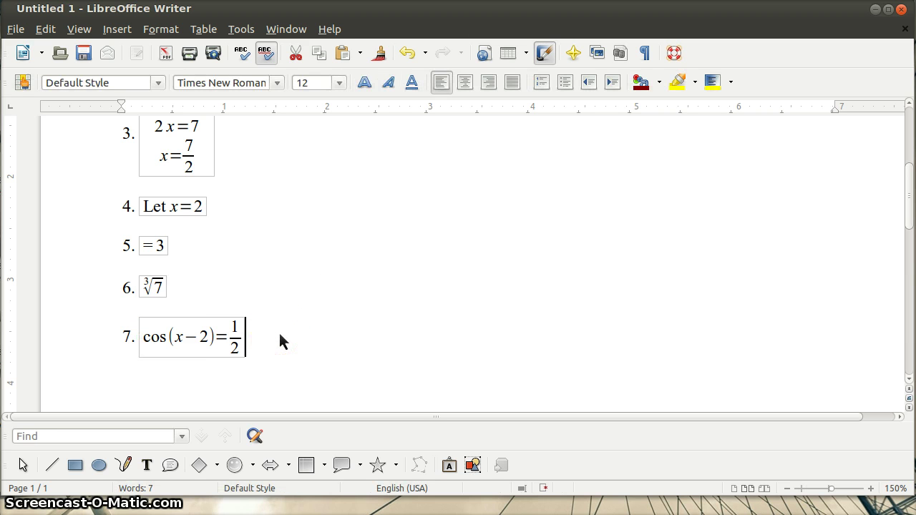
key("Return")
key("shift+End")
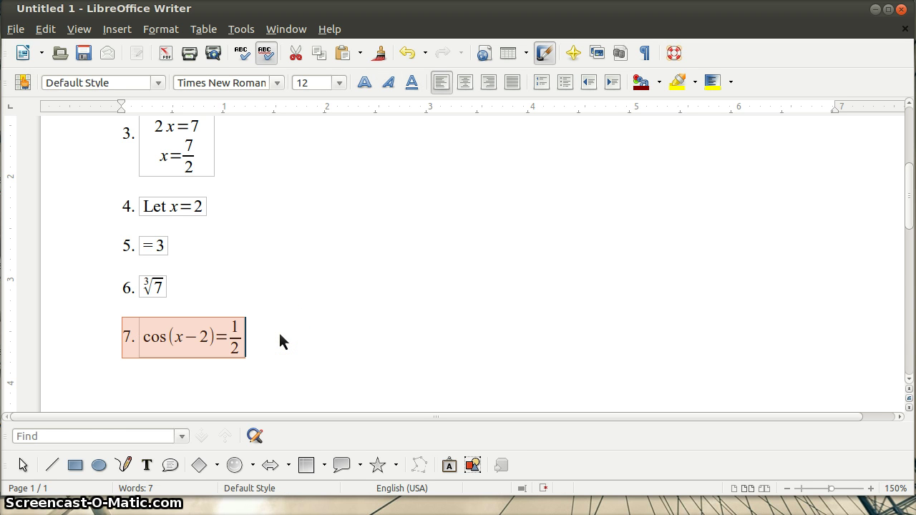
key("End")
key("Down")
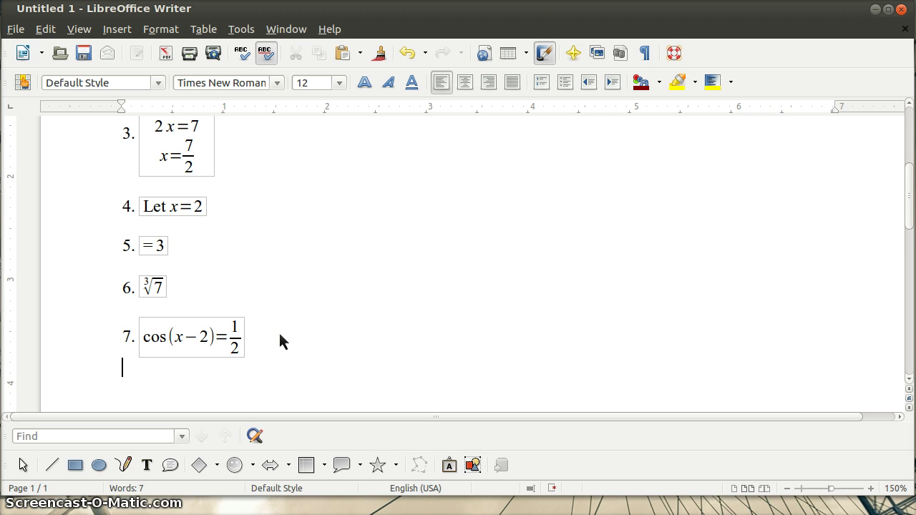
key("ctrl+v")
left_click(131, 309)
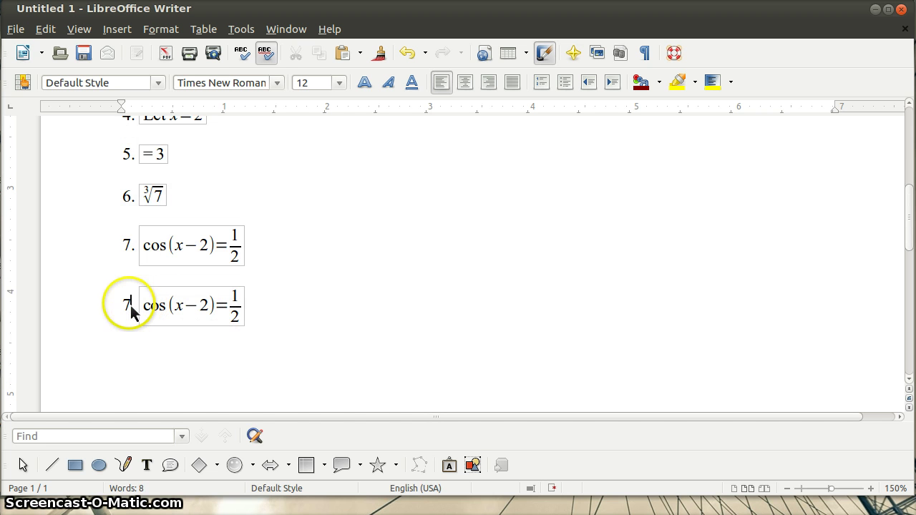
key("BackSpace")
type("8")
Step: Replace the item 8 formula with a Sum operator applied to x^2
double_click(184, 303)
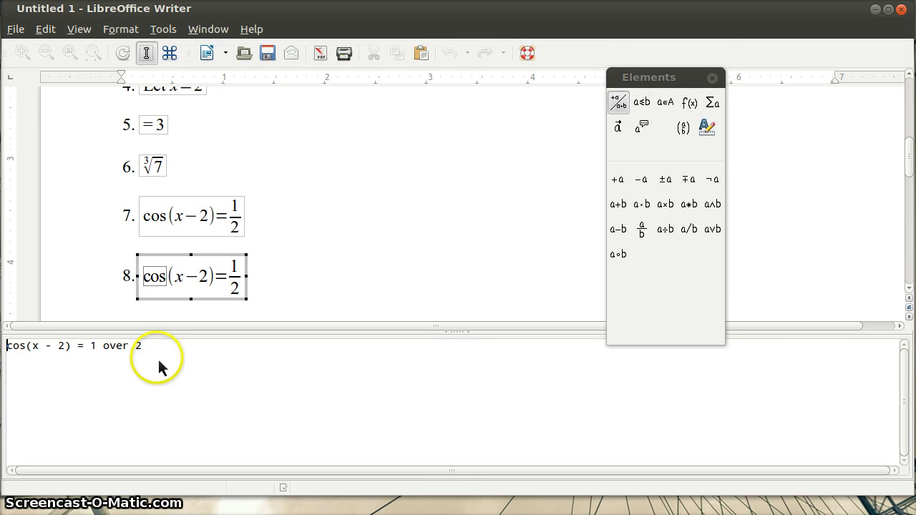
key("ctrl+a")
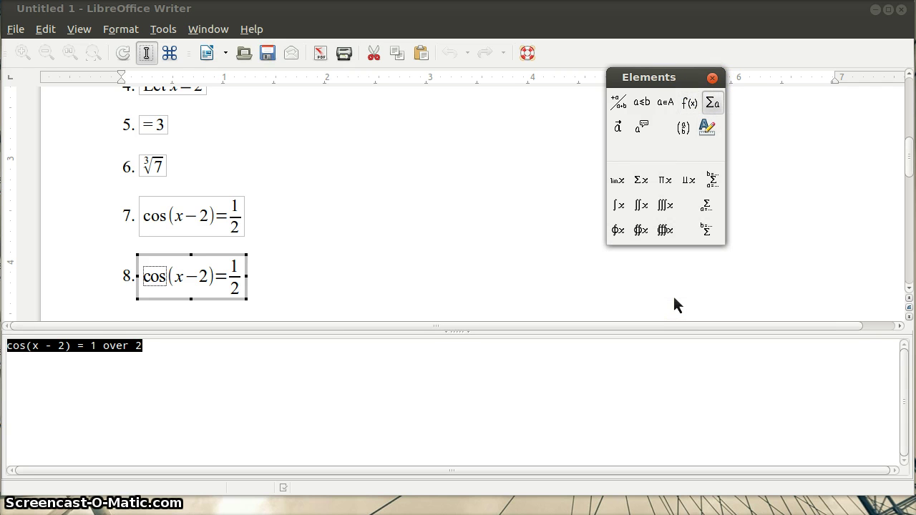
left_click(641, 181)
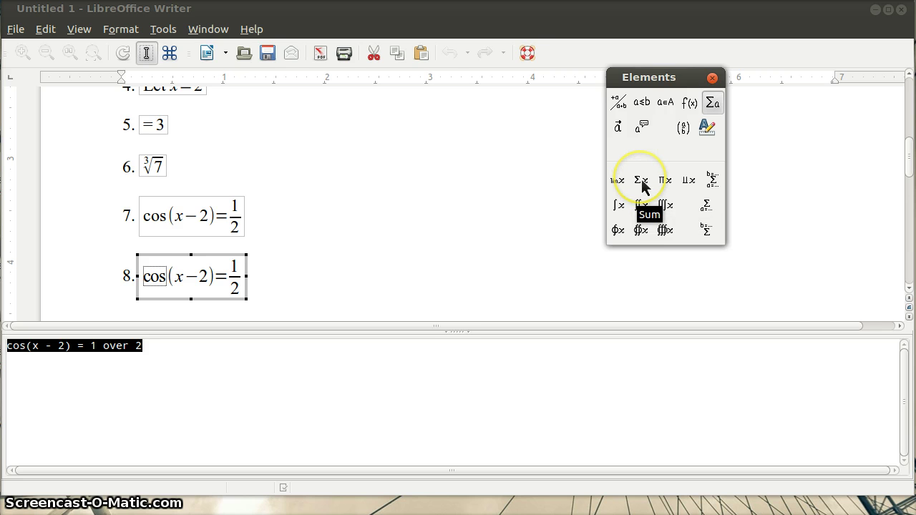
left_click(642, 182)
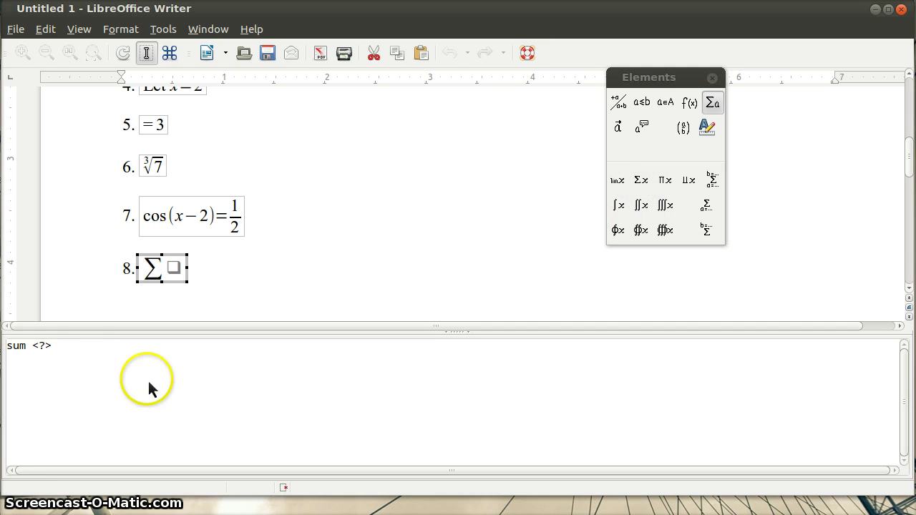
double_click(42, 347)
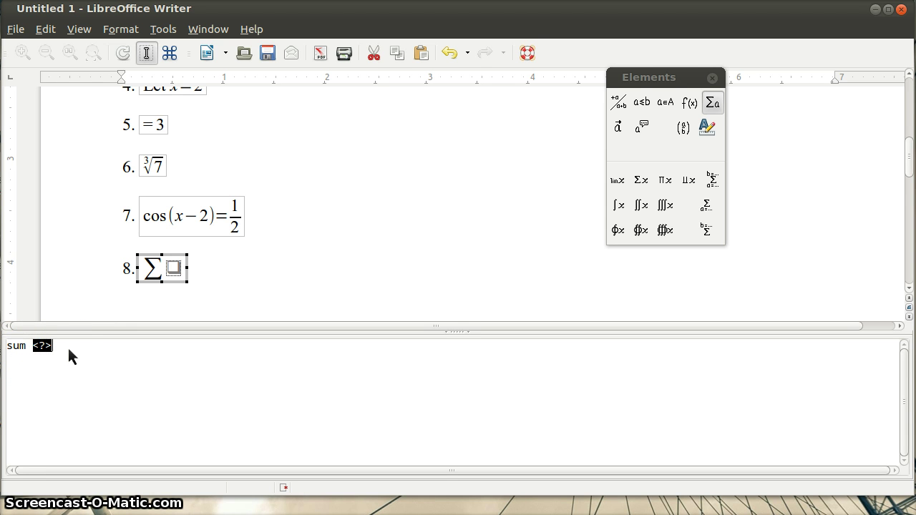
type("x^2")
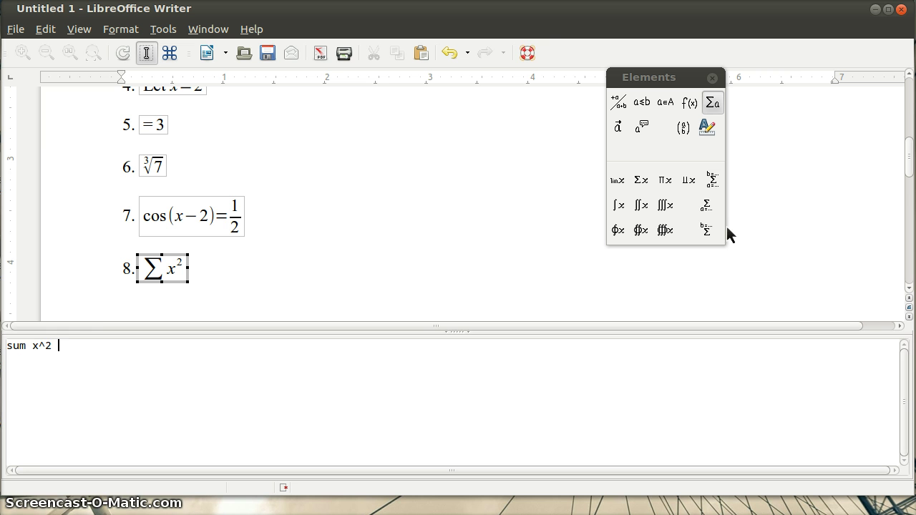
Step: Clear the item 8 formula, insert the upper and lower limits element and put "sum" in front of it
key("shift+Left")
key("shift+Left")
key("shift+Left")
key("shift+Left")
key("shift+Left")
key("BackSpace")
key("BackSpace")
key("BackSpace")
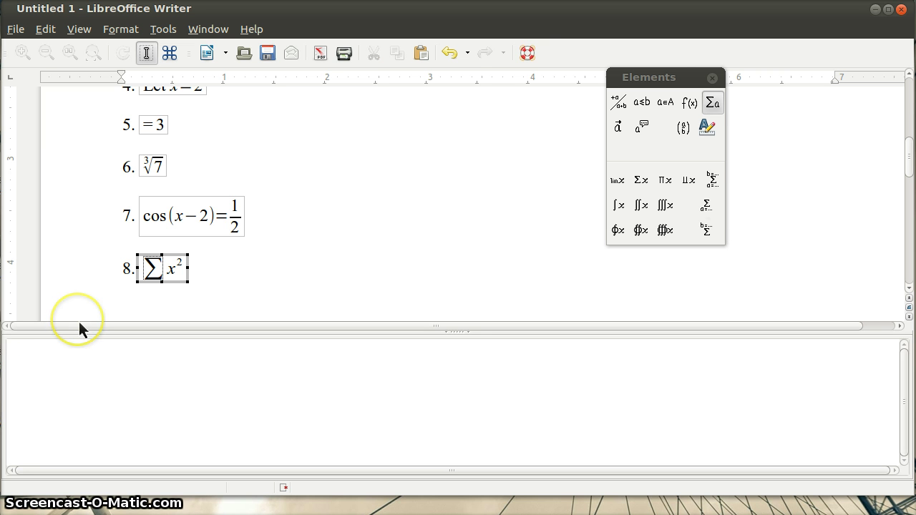
left_click(727, 197)
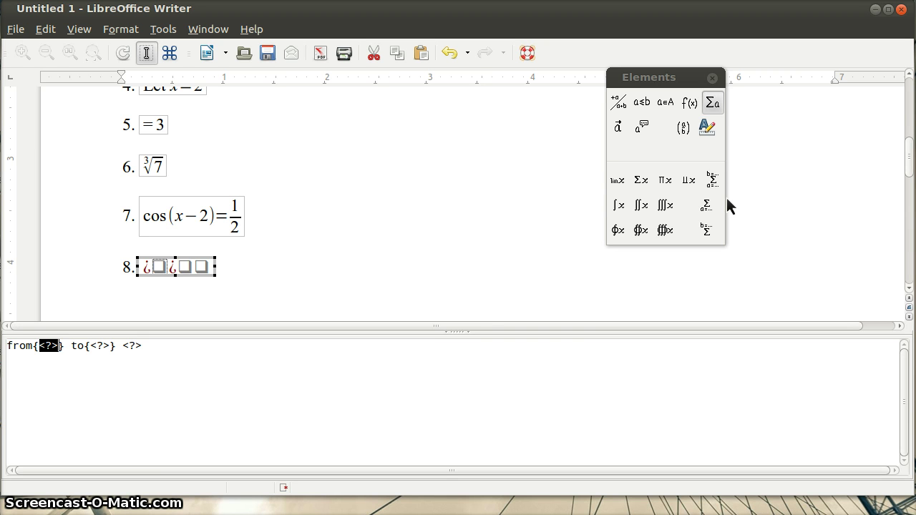
left_click(14, 348)
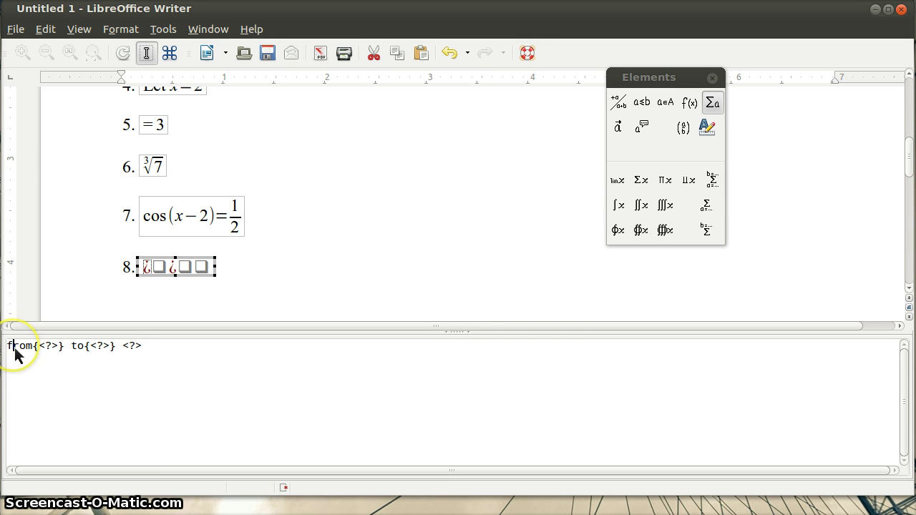
type("sum")
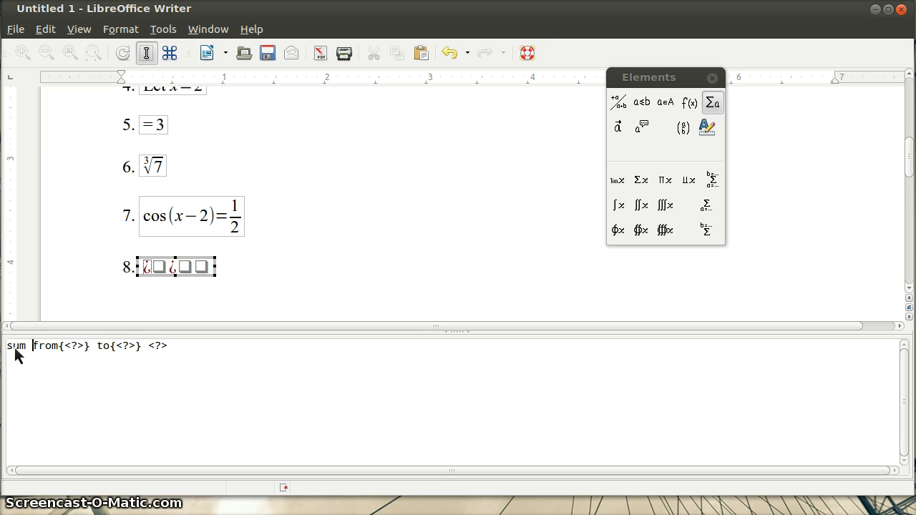
Step: Set the item 8 sum's lower limit to 1 and its upper limit to 3
key("Right")
key("Right")
key("Right")
key("Right")
key("Right")
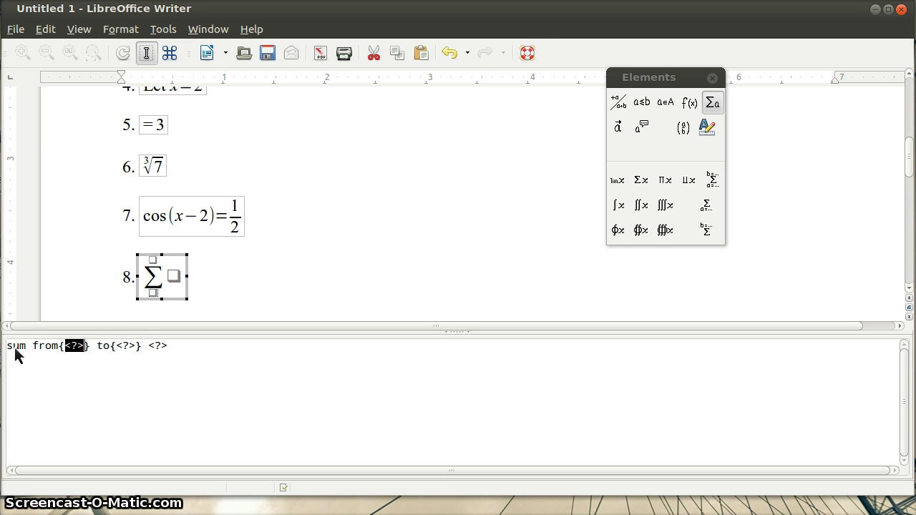
type("1")
key("Right")
key("Right")
key("Right")
key("shift+Right")
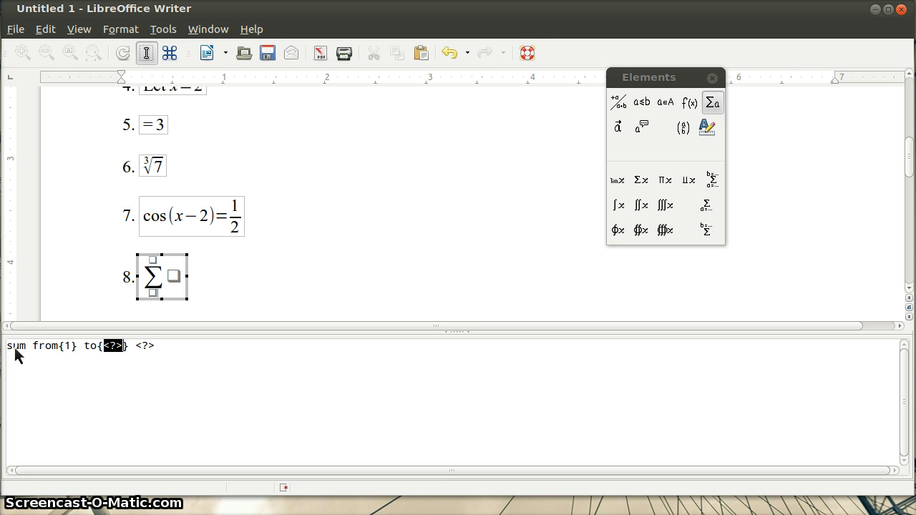
type("3")
key("Right")
key("Right")
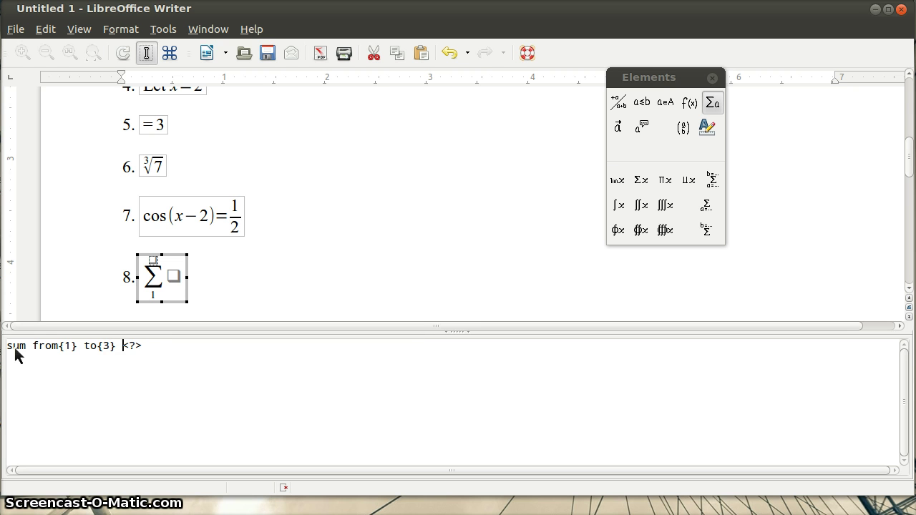
Step: Enter x^2 as the expression of the item 8 sum and leave formula editing
key("shift+Right")
type("x")
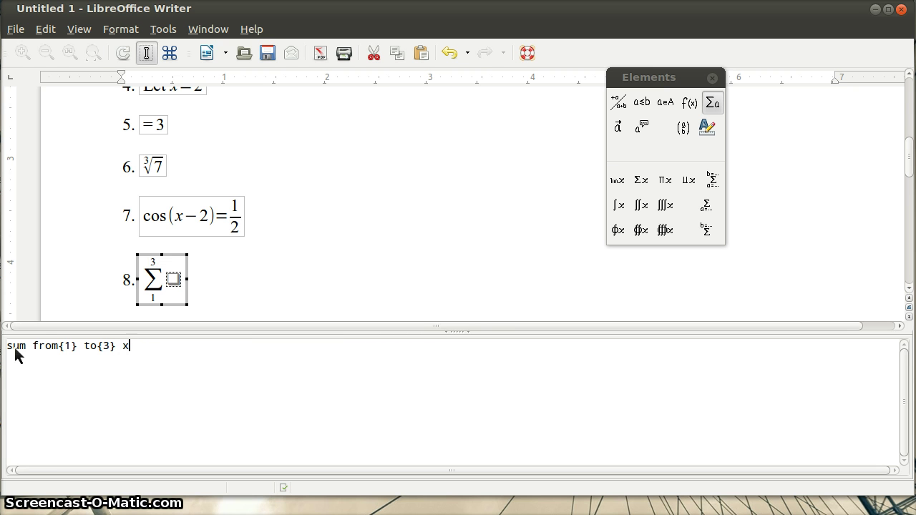
type("^2")
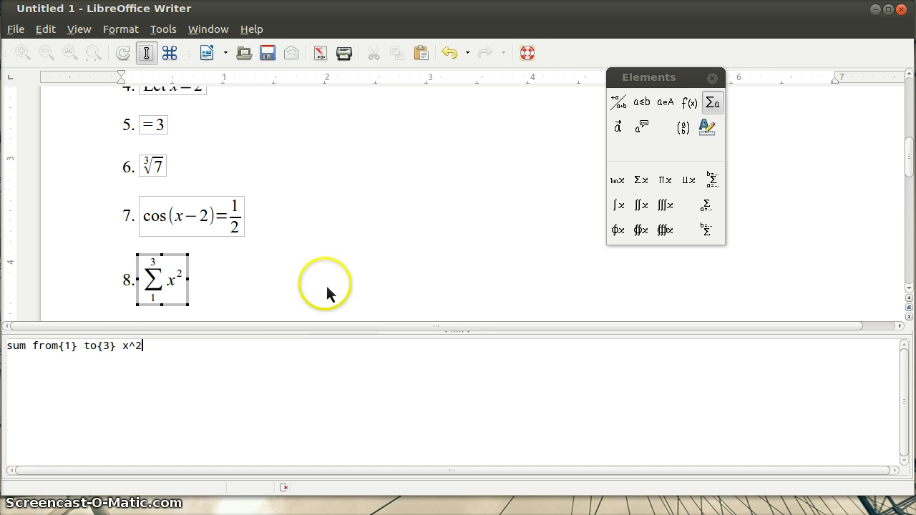
key("Escape")
Step: Duplicate the item 8 line below it and number the copy 9
left_click(249, 299)
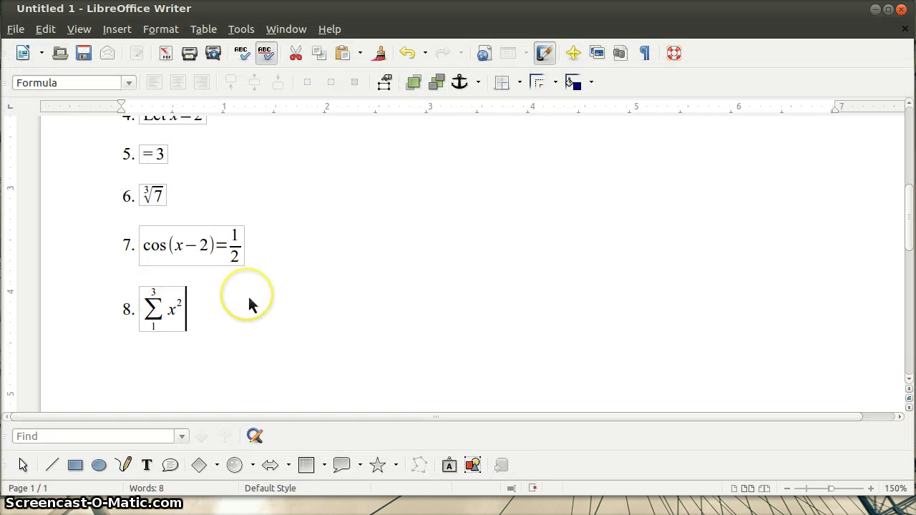
key("shift+Home")
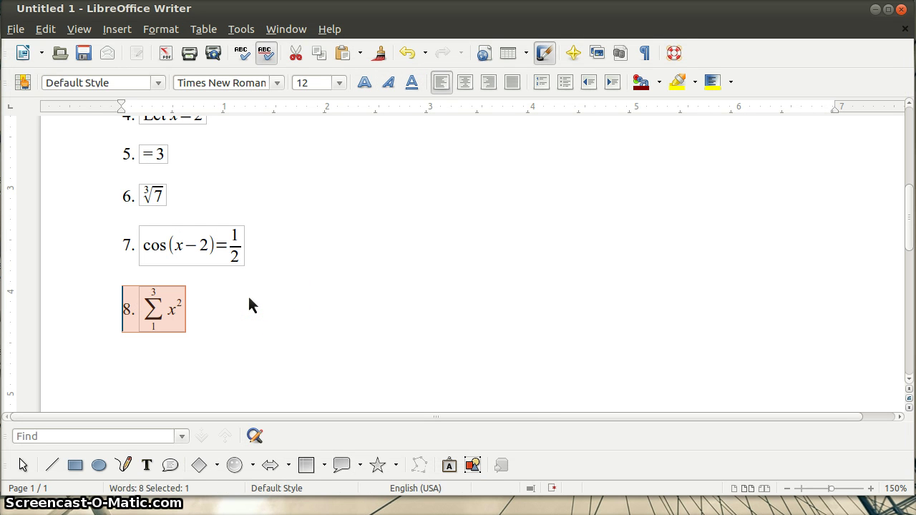
key("Down")
key("ctrl+v")
key("Home")
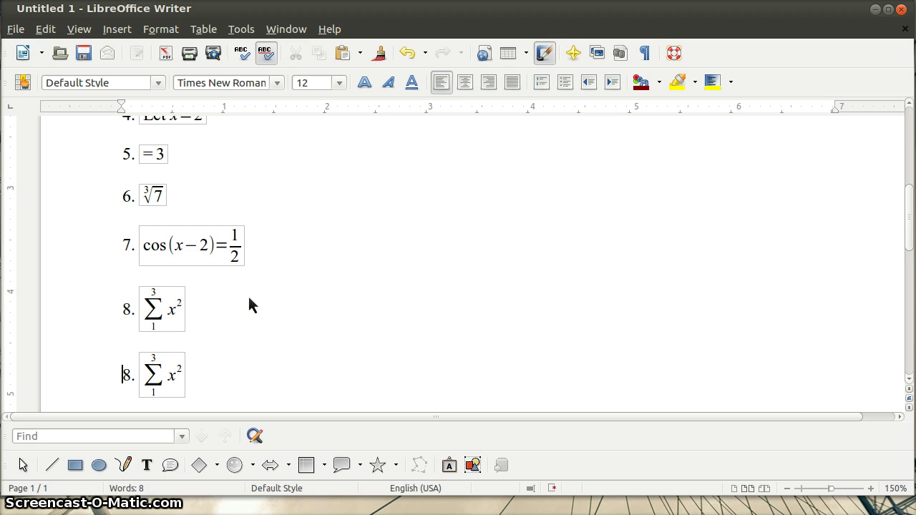
key("Delete")
type("9")
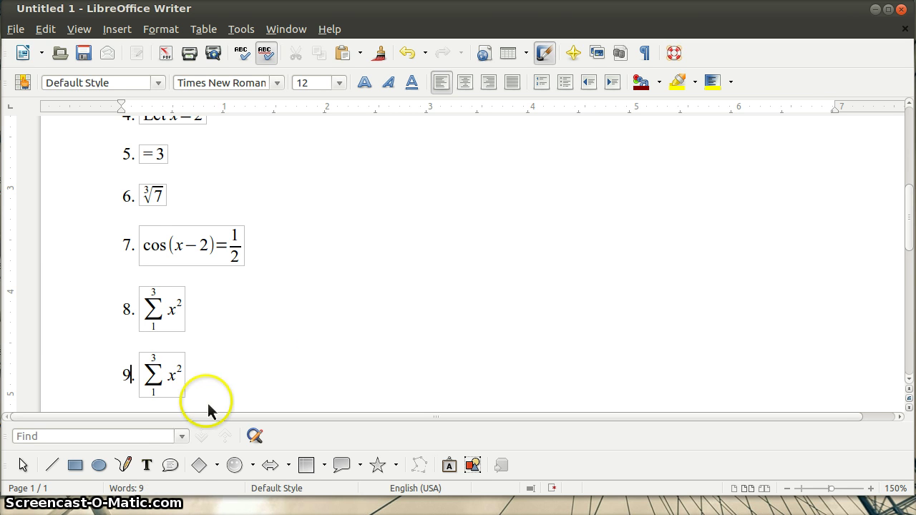
Step: Replace the item 9 formula with the lowercase and uppercase Greek pi symbols using %pi %PI
left_click(167, 375)
double_click(166, 374)
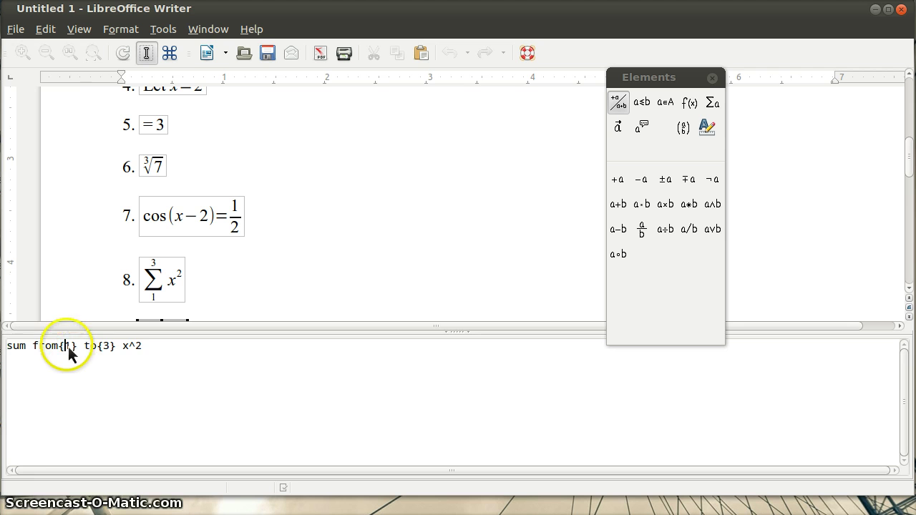
triple_click(70, 349)
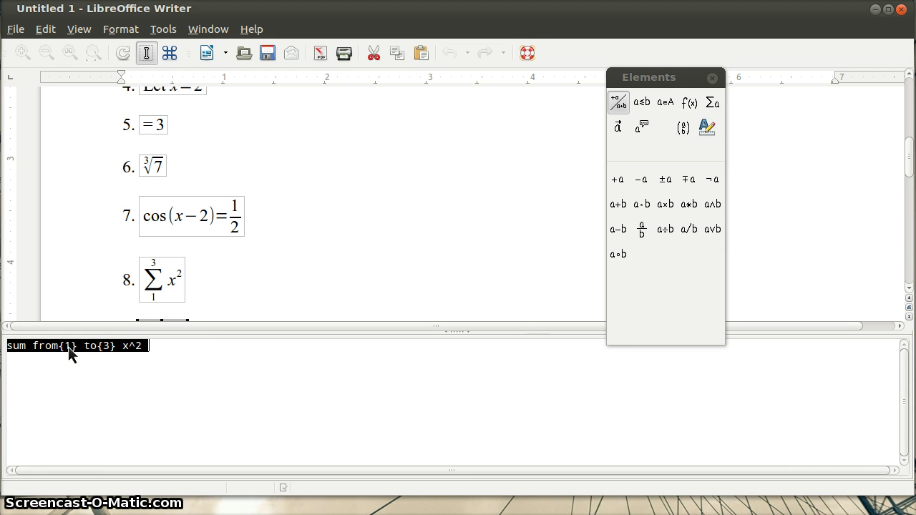
type("%pi")
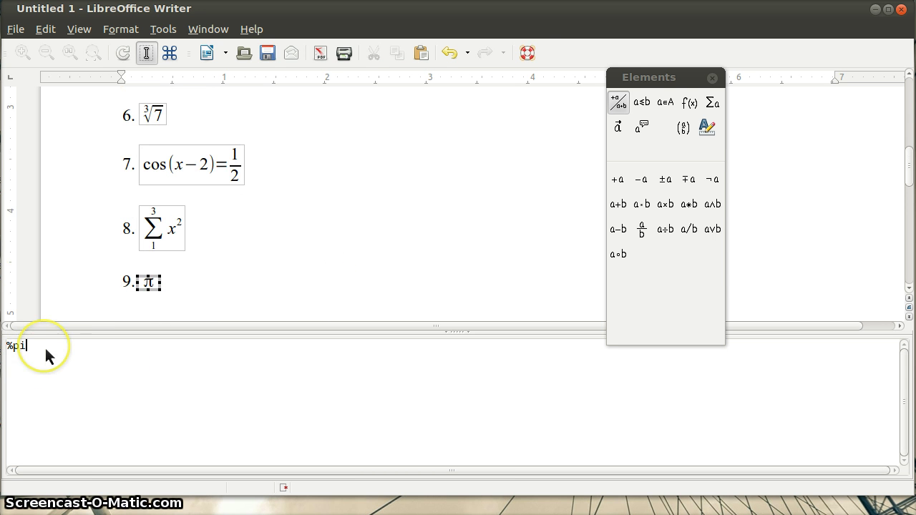
type(" %PI")
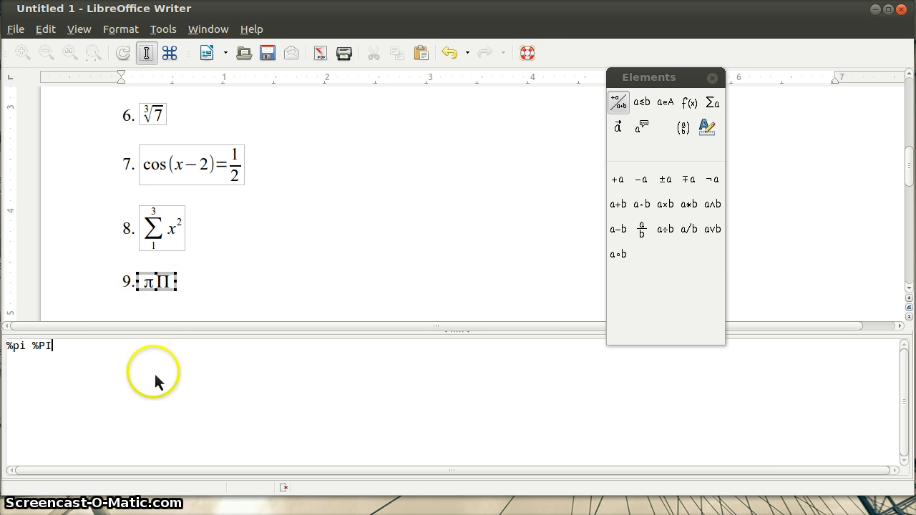
Step: Replace the item 9 formula with cos %theta = 1 over 2 and leave formula editing
key("ctrl+a")
type("co")
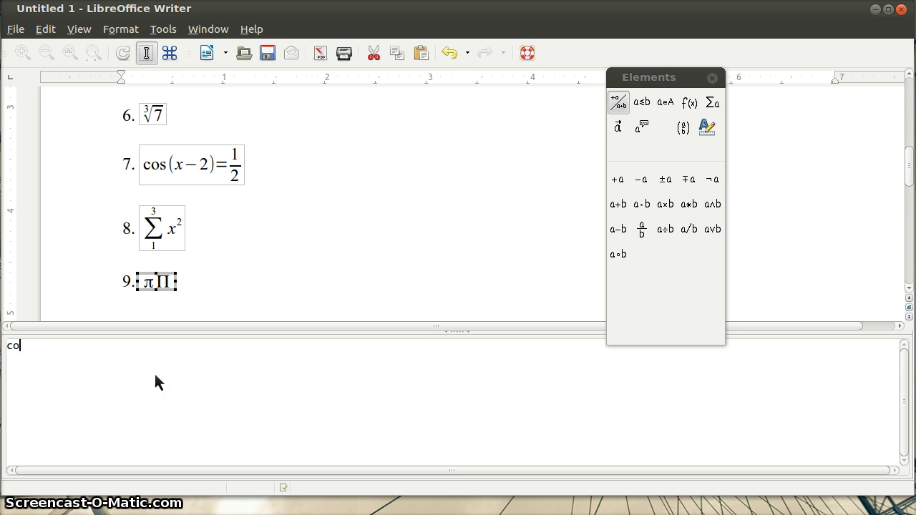
type("s ")
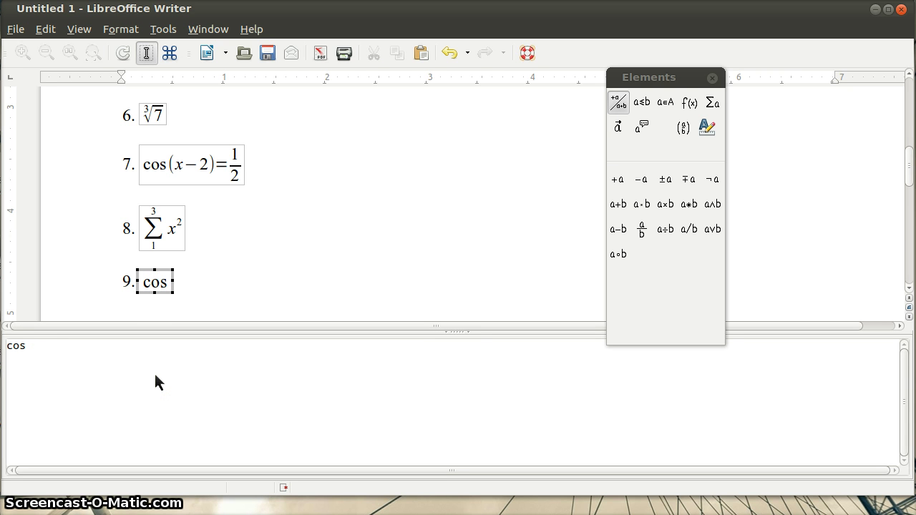
type("%theta")
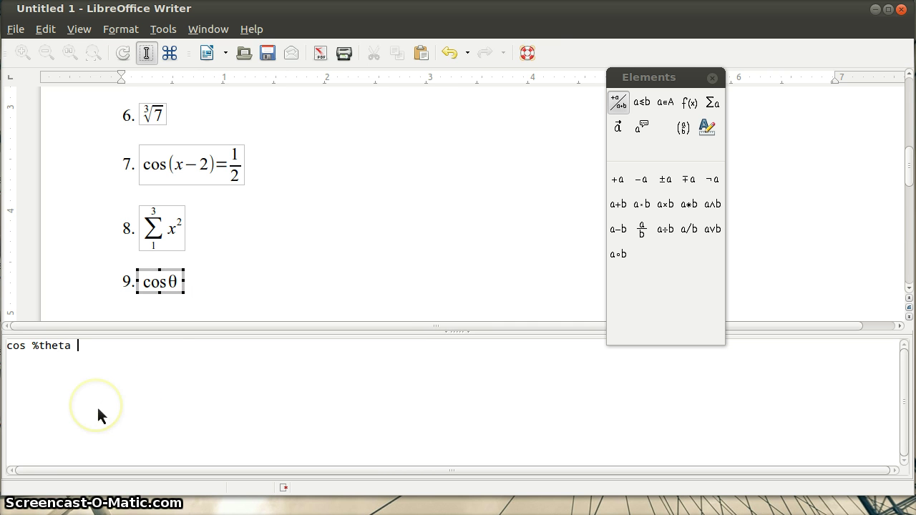
type(" = 1 o")
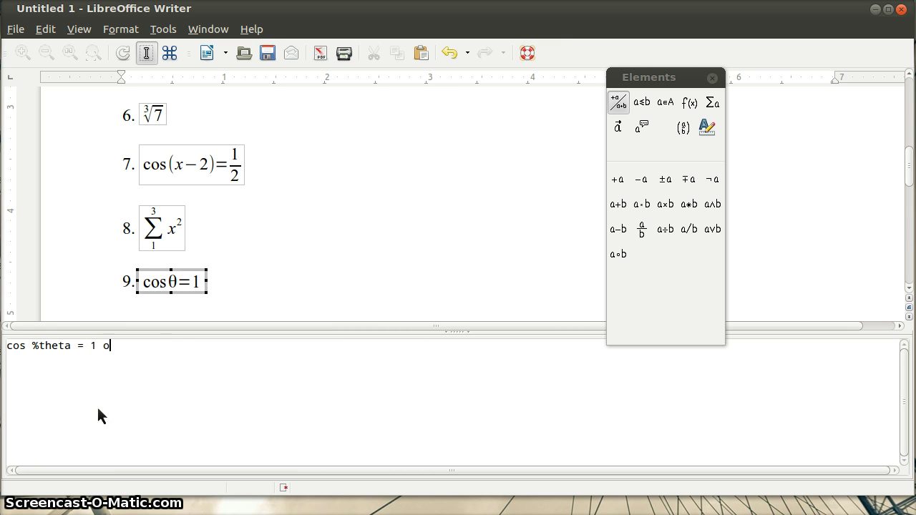
type("ver 2")
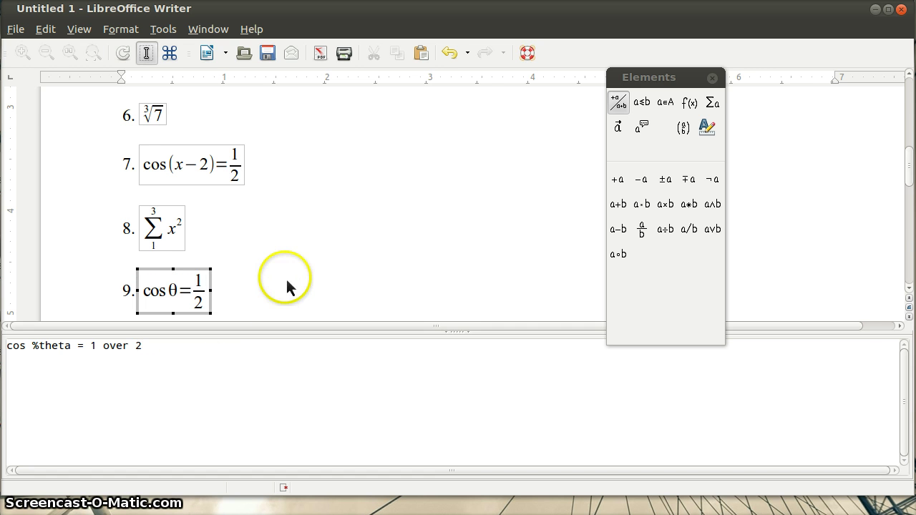
left_click(286, 277)
Step: Review the finished list of numbered formulas from item 1 through item 9
scroll(324, 329, "up", 3)
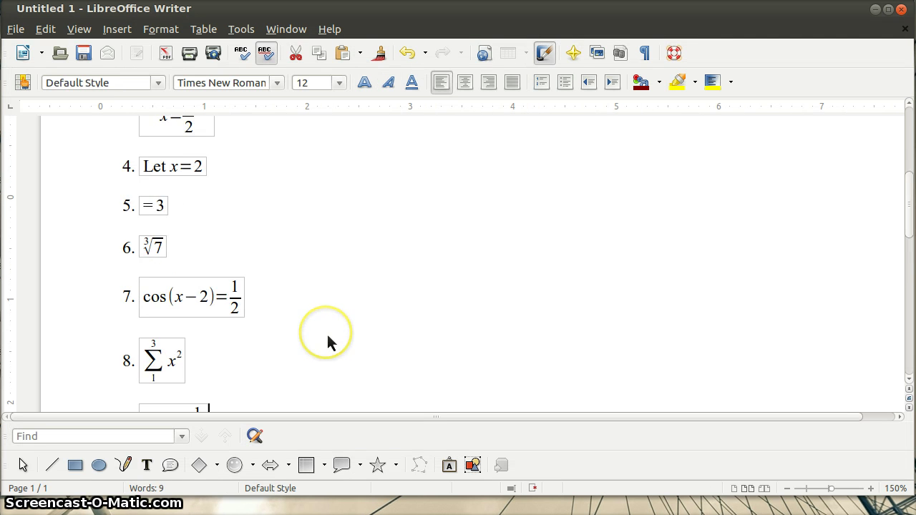
scroll(326, 332, "up", 1)
scroll(327, 332, "down", 5)
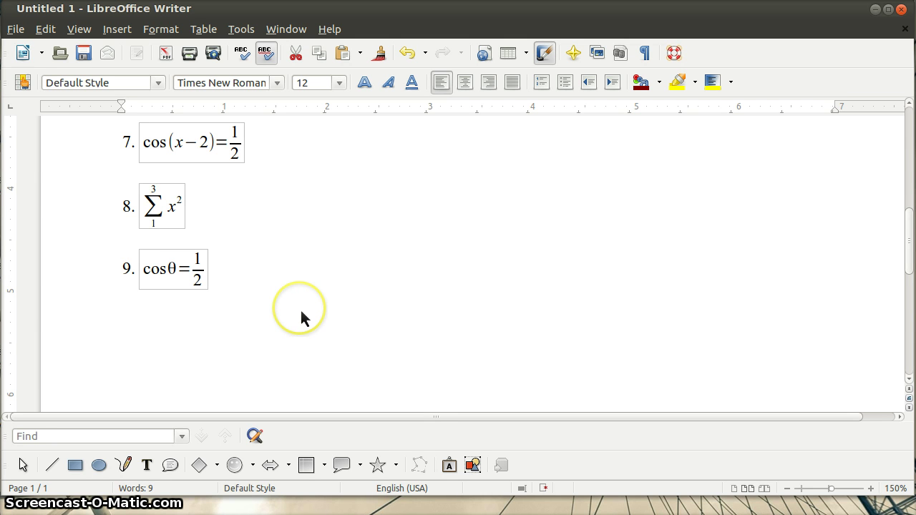
scroll(301, 312, "up", 1)
scroll(301, 312, "up", 4)
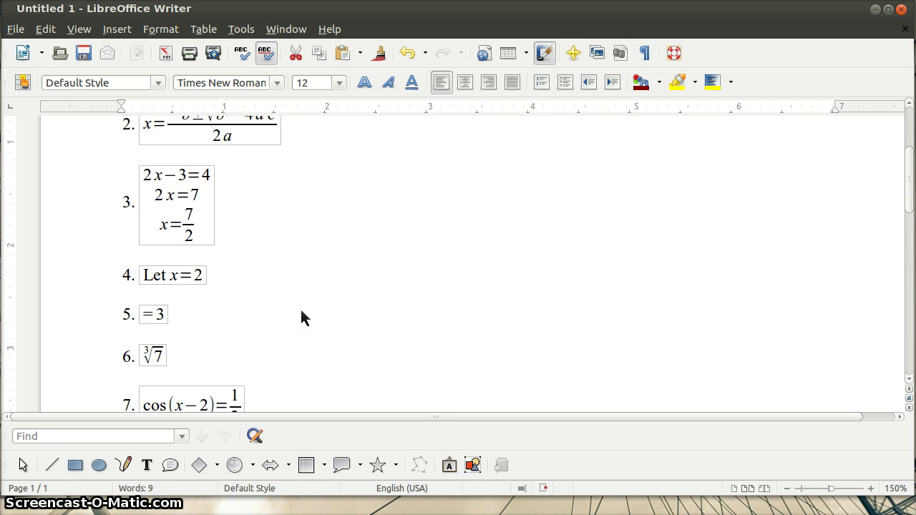
scroll(302, 318, "up", 4)
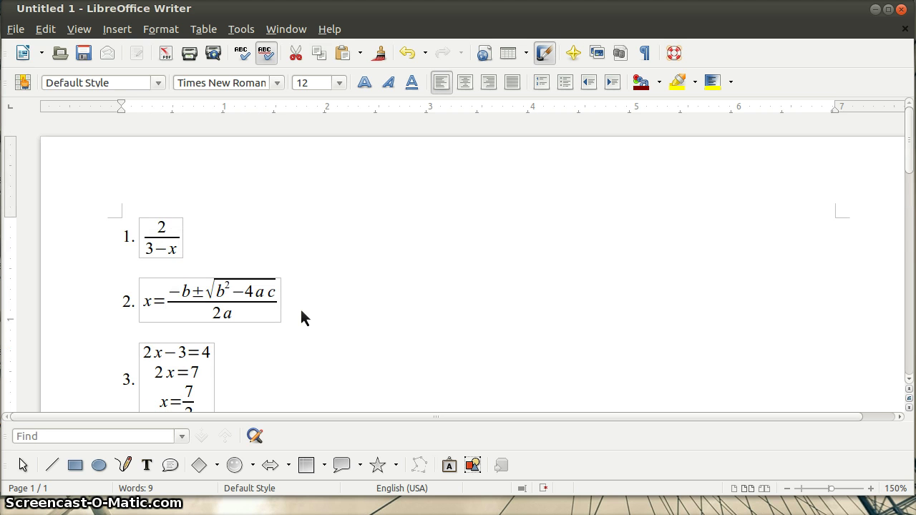
scroll(301, 312, "down", 3)
scroll(301, 315, "down", 5)
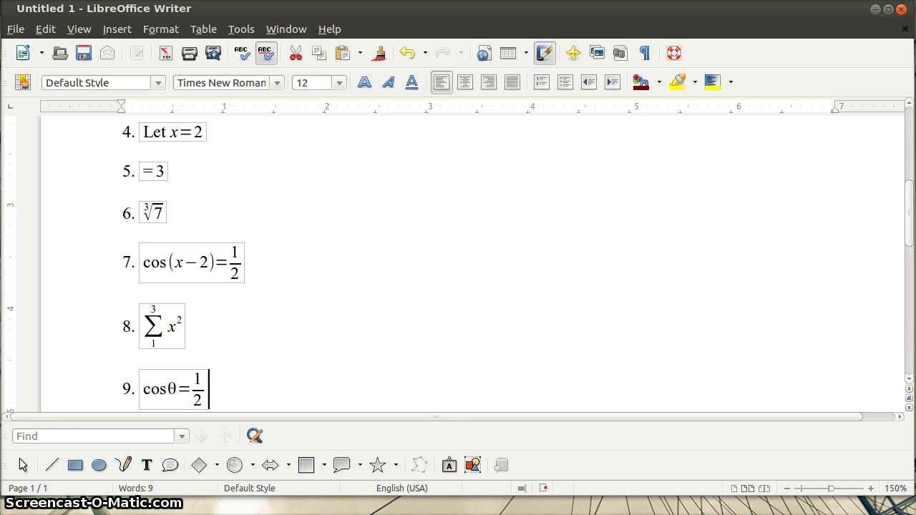